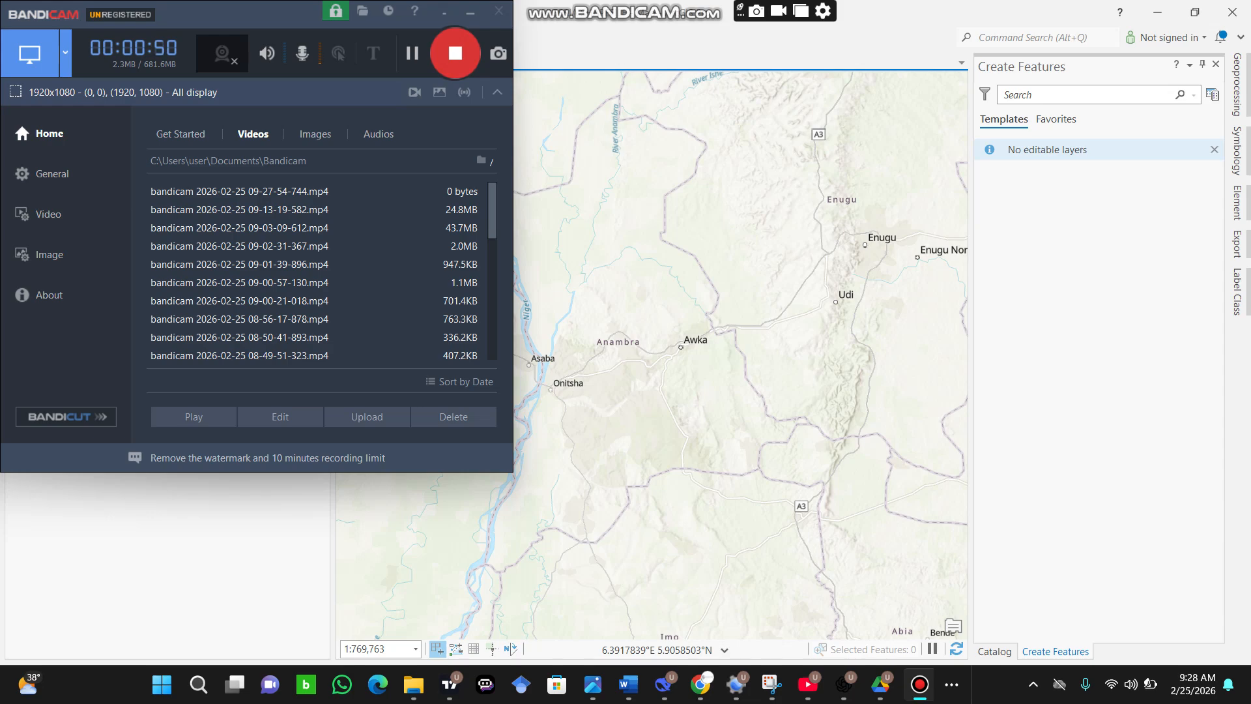
left_click(603, 428)
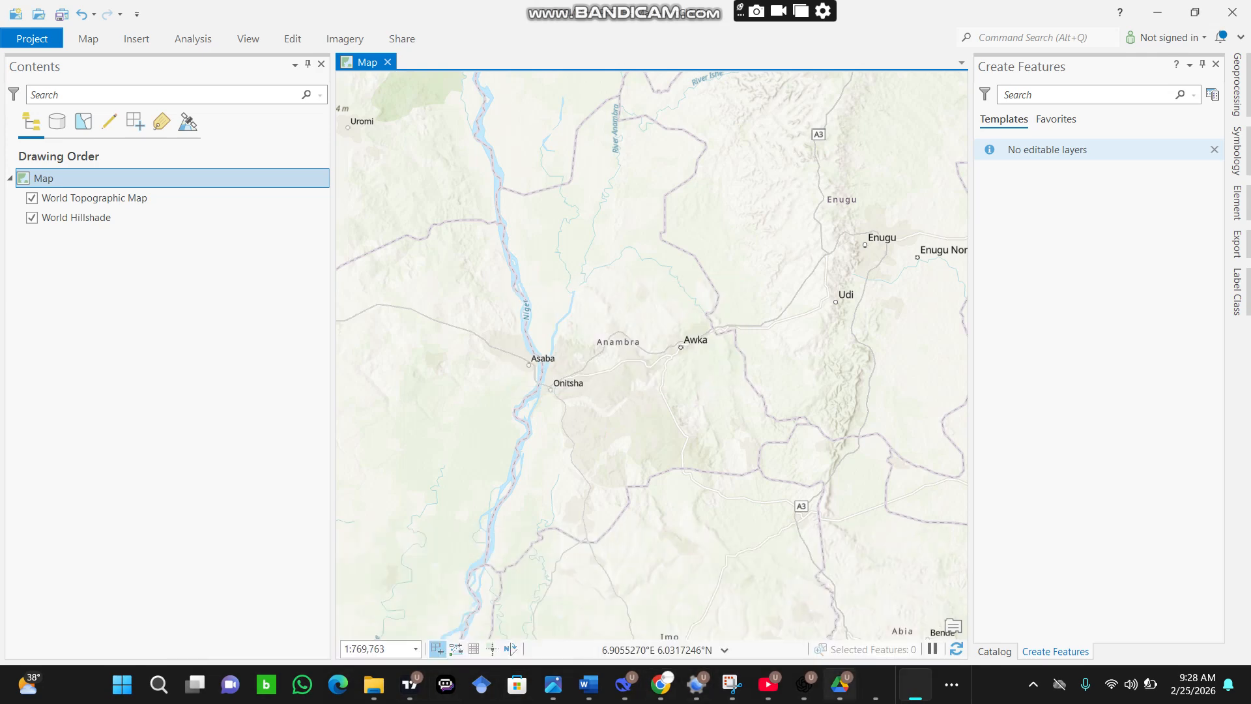
mouse_move(696, 684)
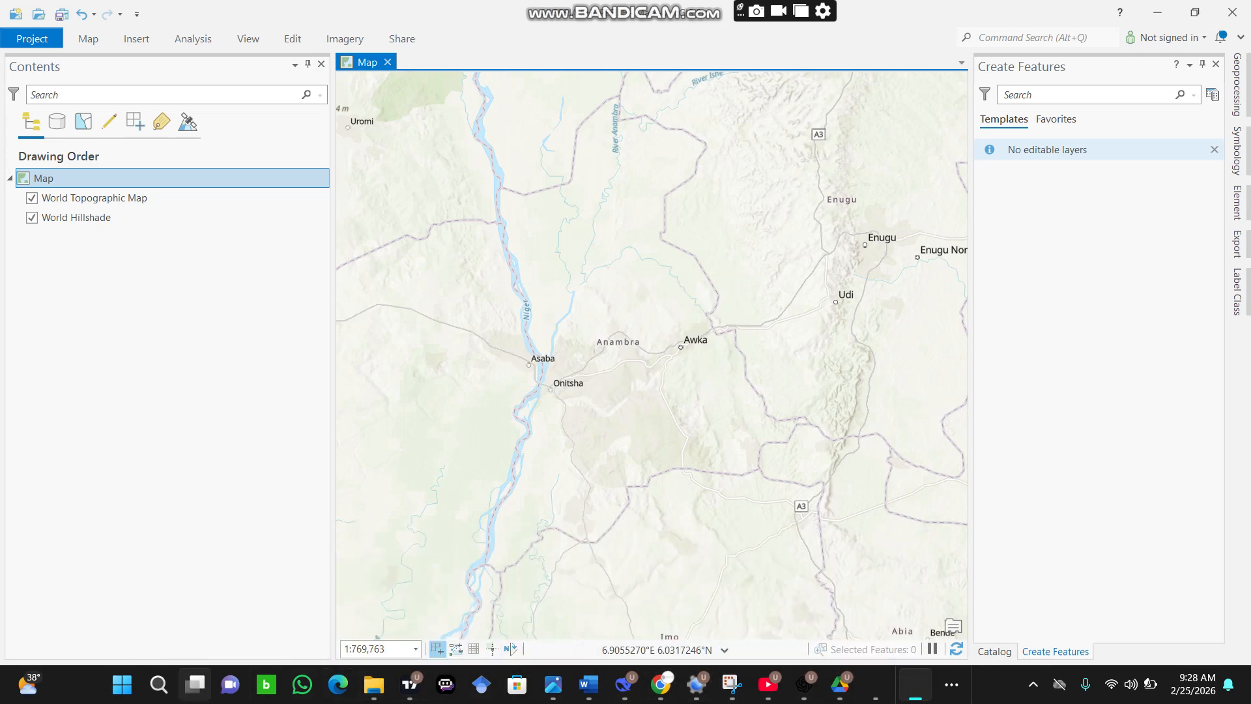
left_click(158, 684)
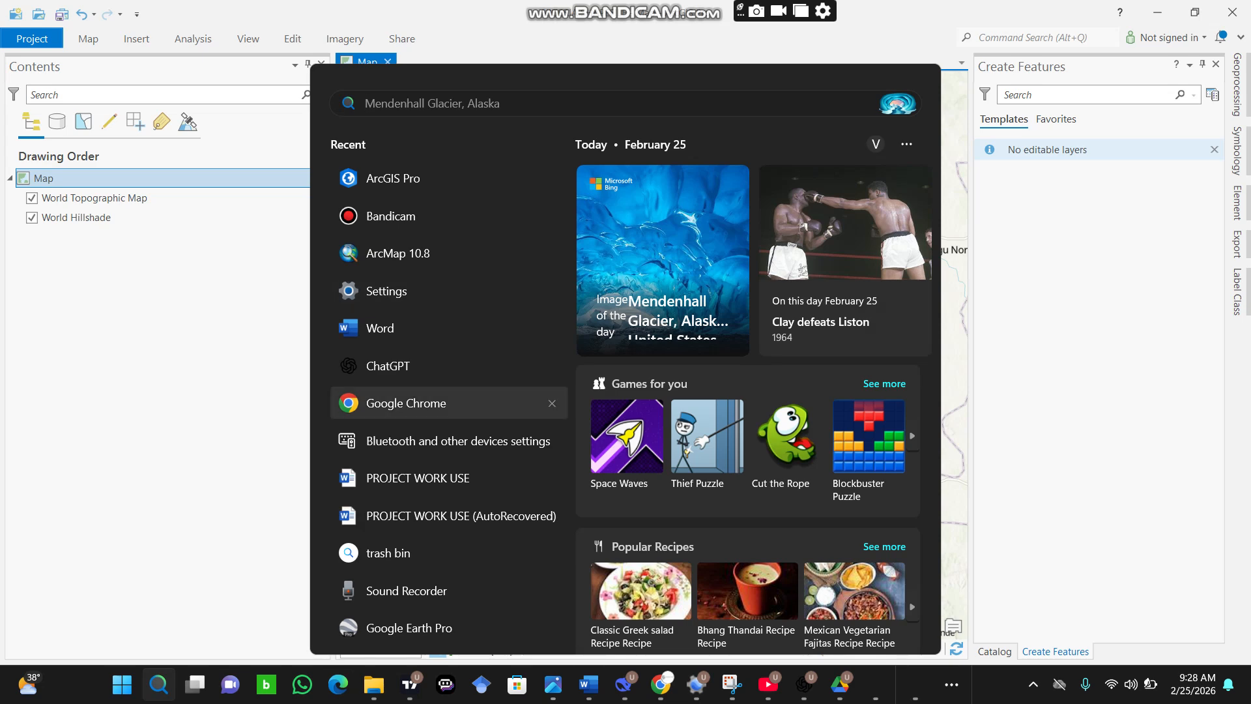
left_click(406, 403)
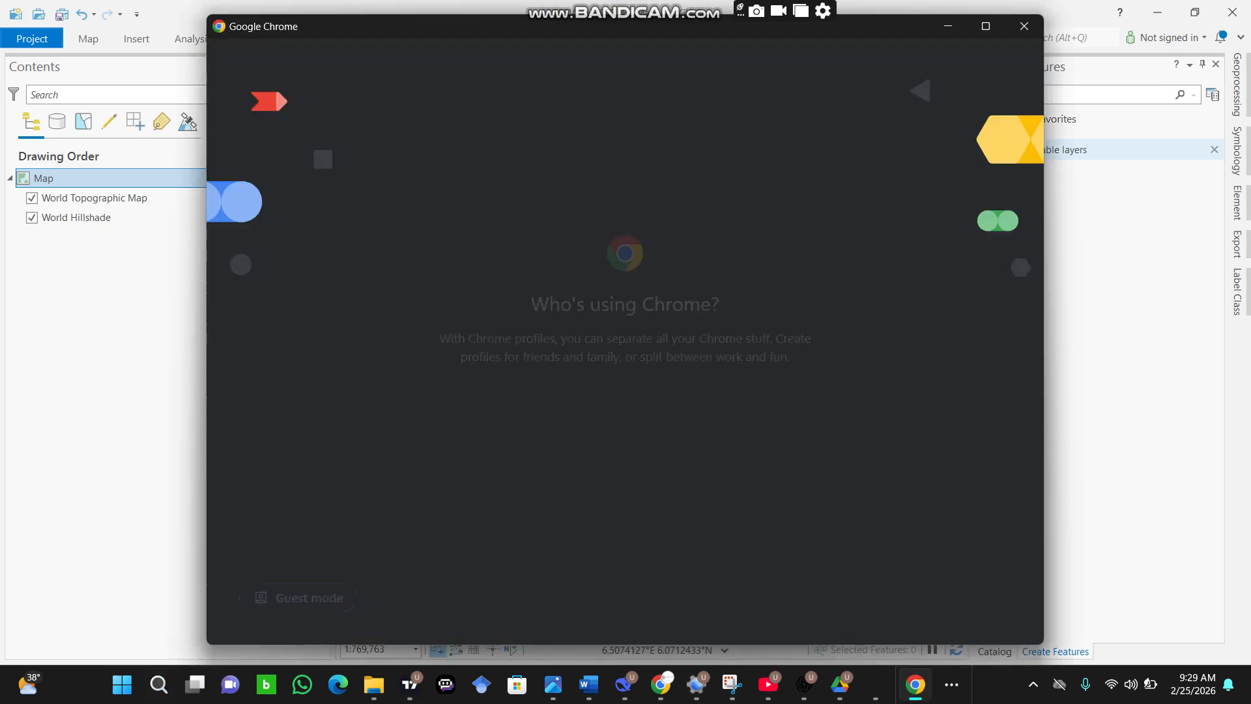
left_click(544, 466)
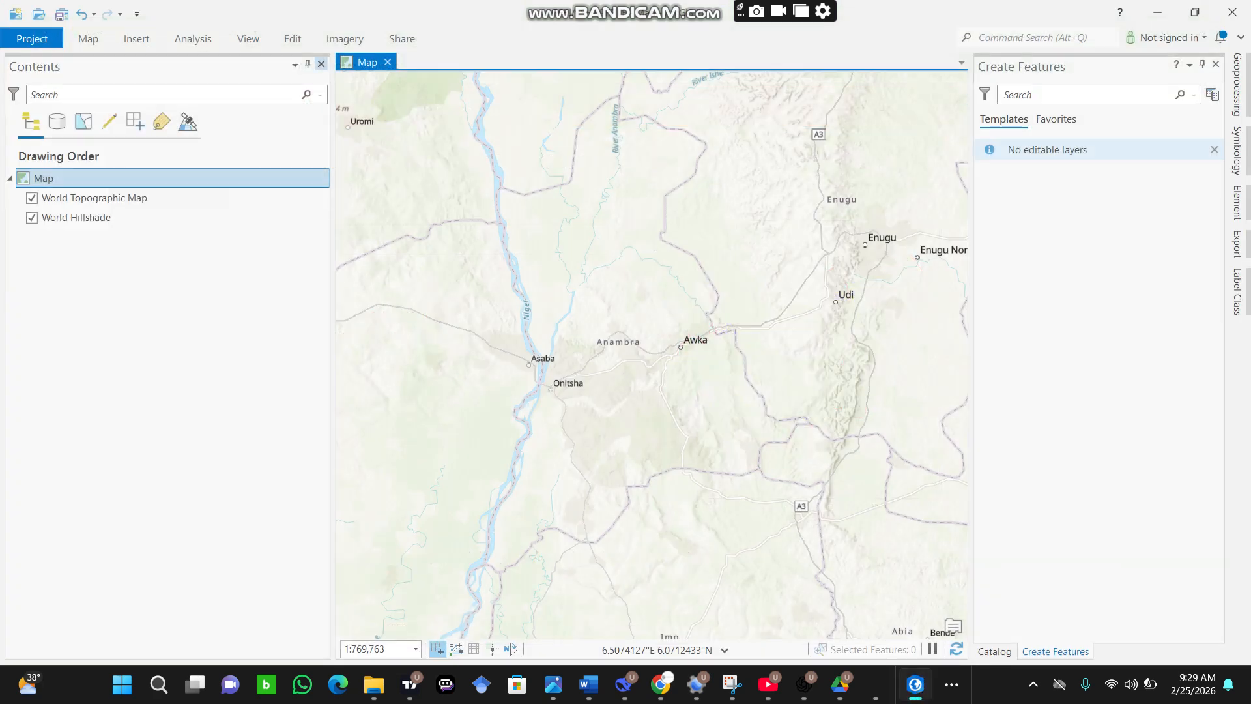
- Switch to Google Chrome and open it with the Person 1 profile
left_click(159, 684)
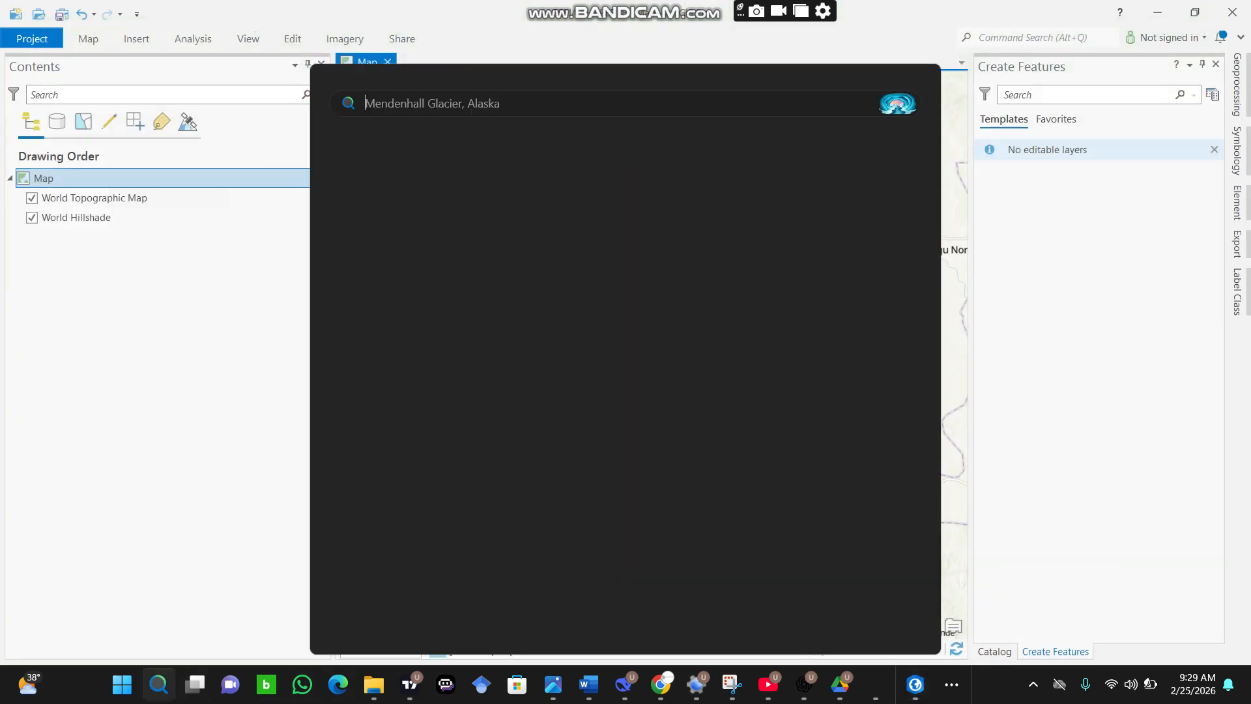
left_click(410, 402)
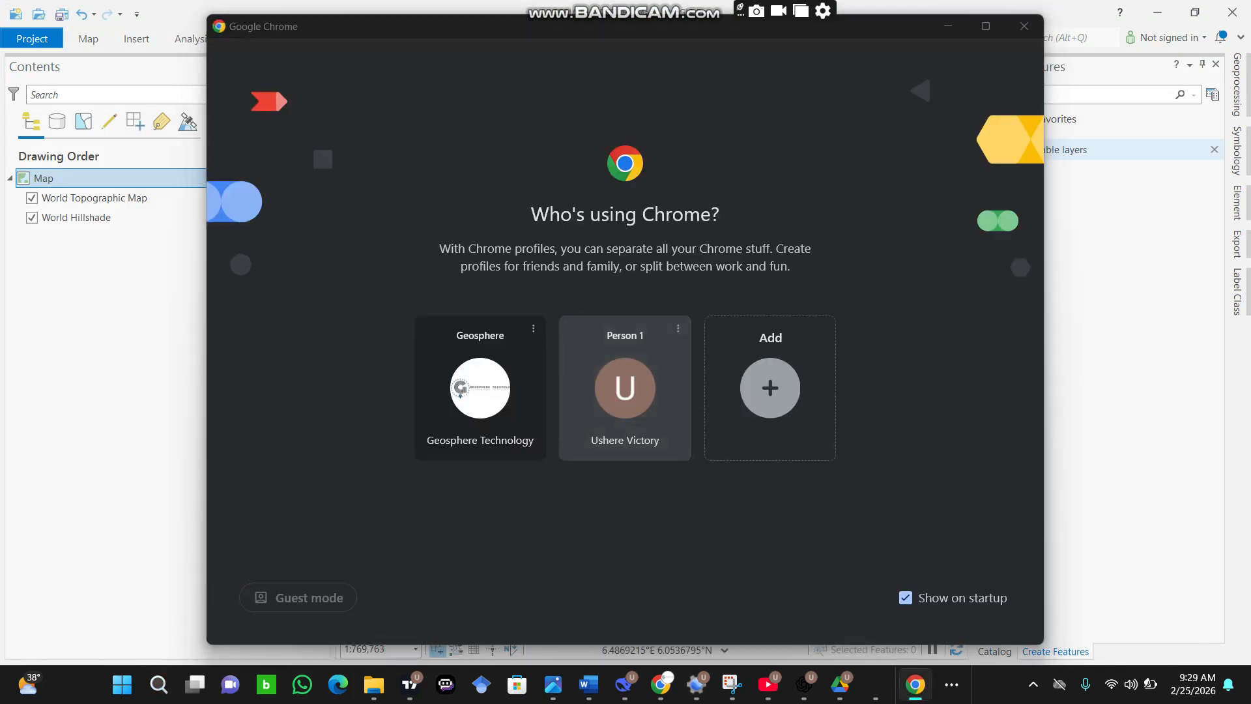
left_click(624, 388)
left_click(700, 84)
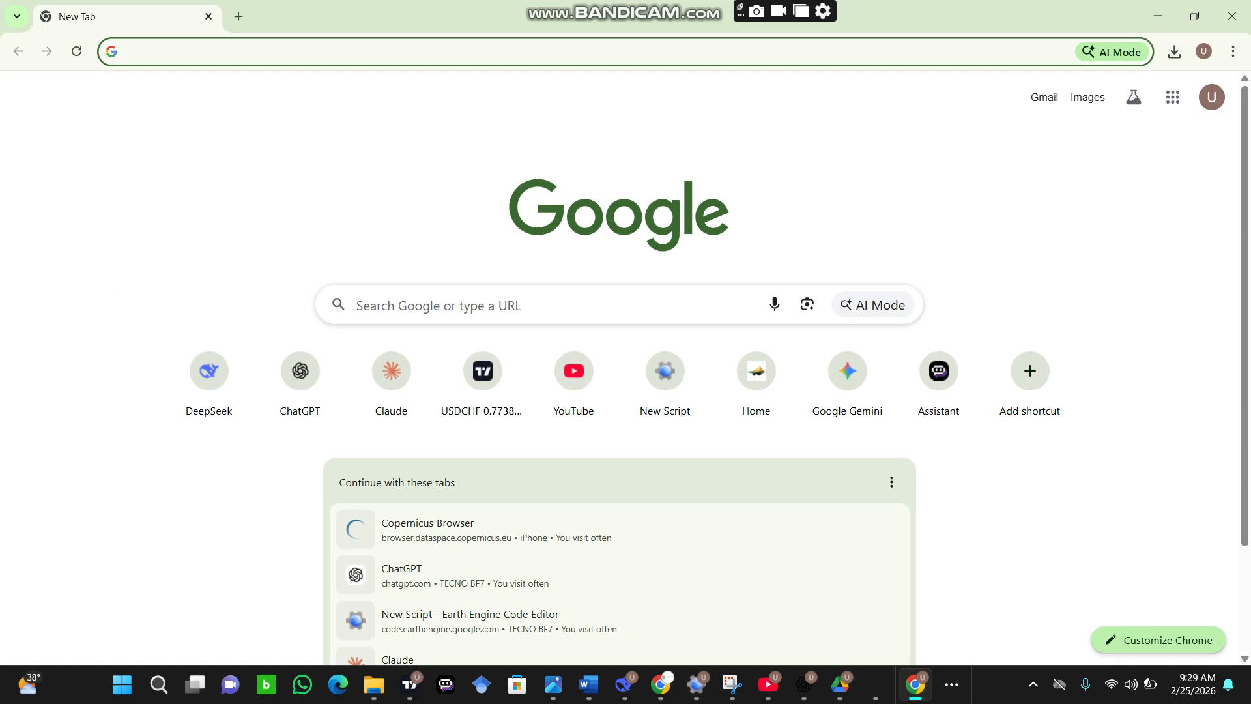
- Search Google for "global administrative areas"
type("GE")
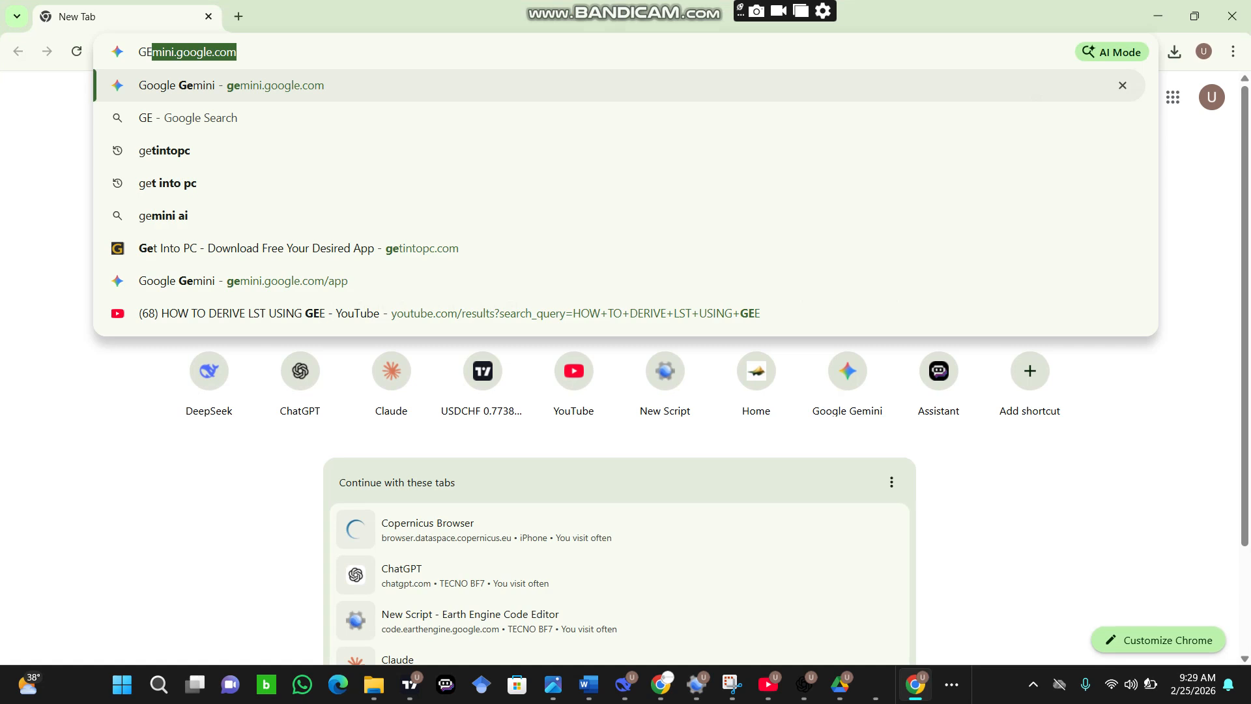
key("BackSpace")
type("L")
key("BackSpace")
key("BackSpace")
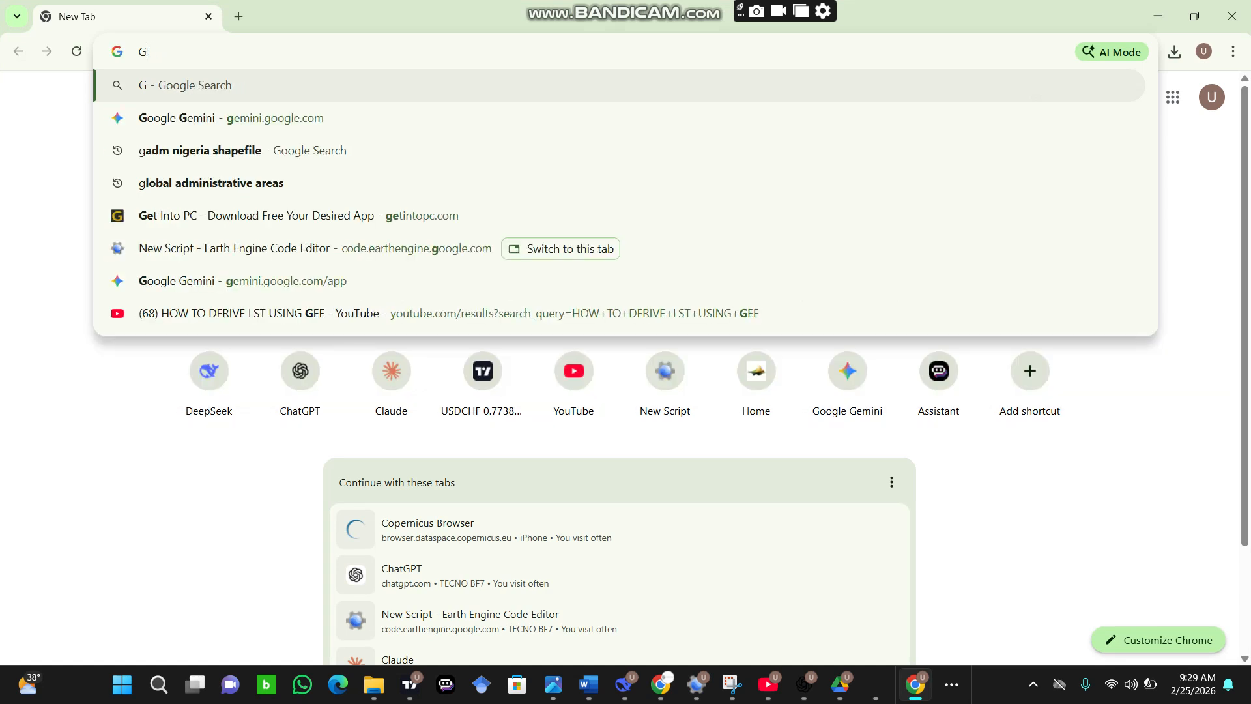
type("LOB")
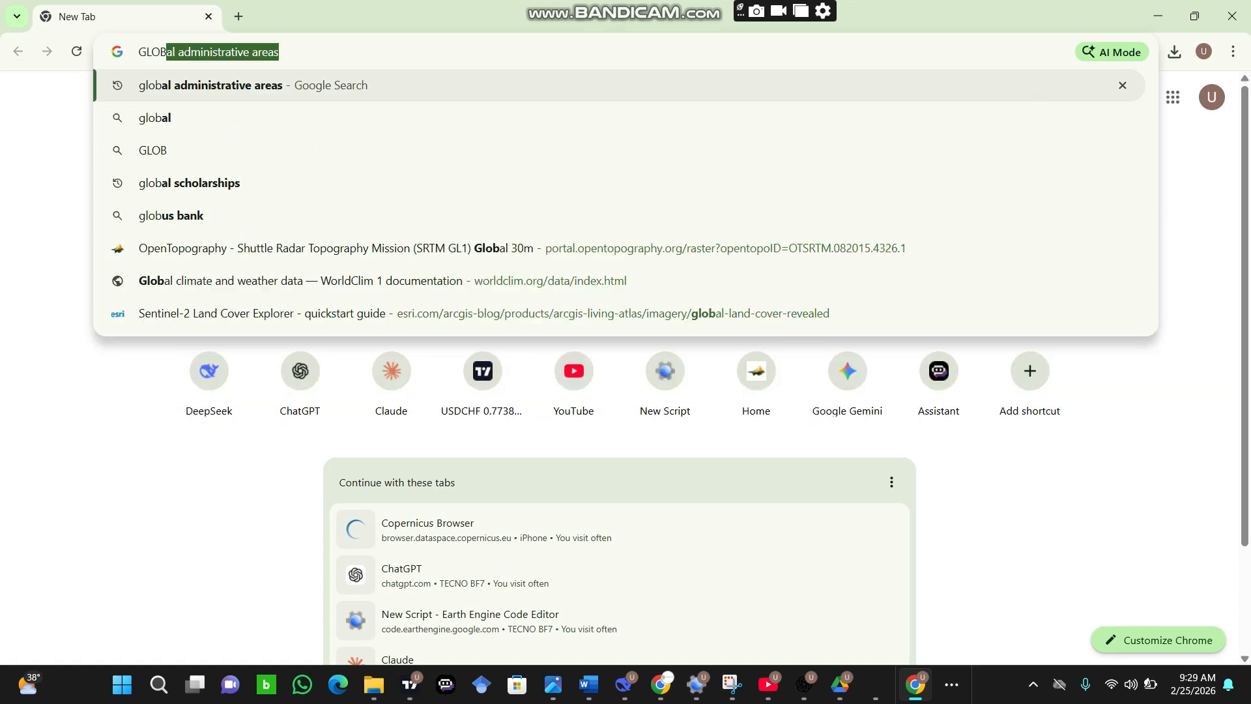
key("Return")
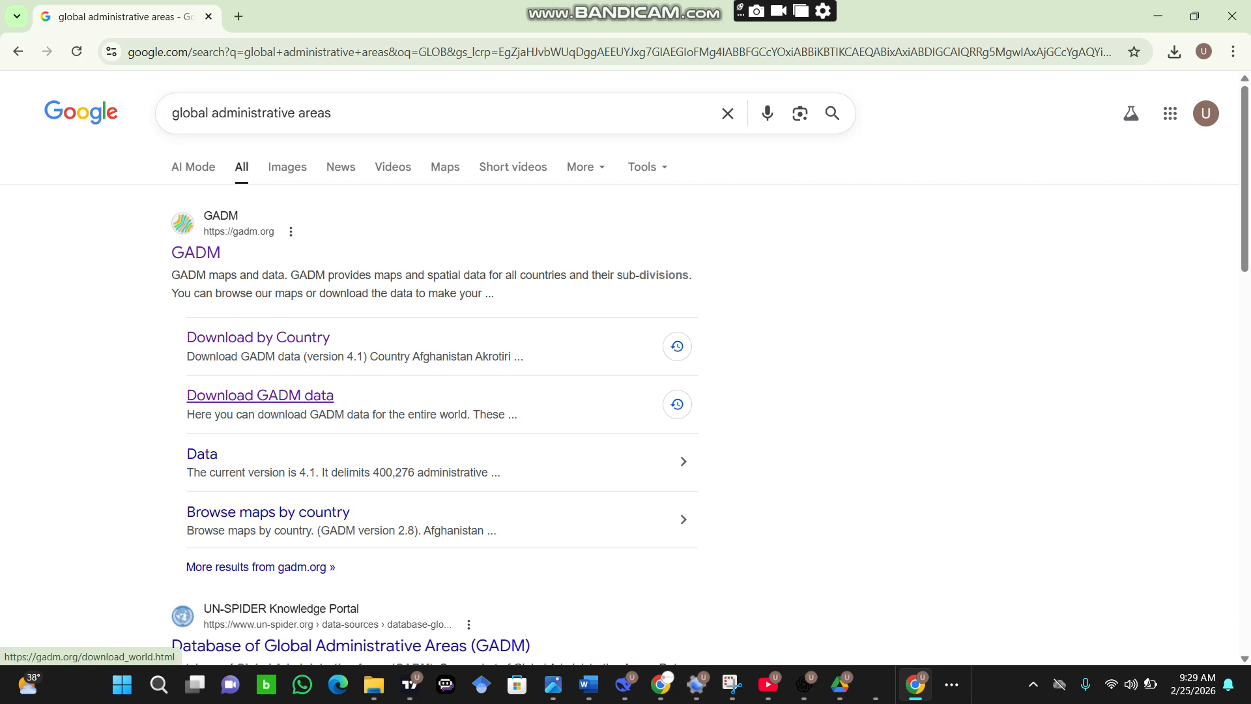
- Open the GADM data download page and go to its download-by-country page, dismissing the advertisement
left_click(260, 395)
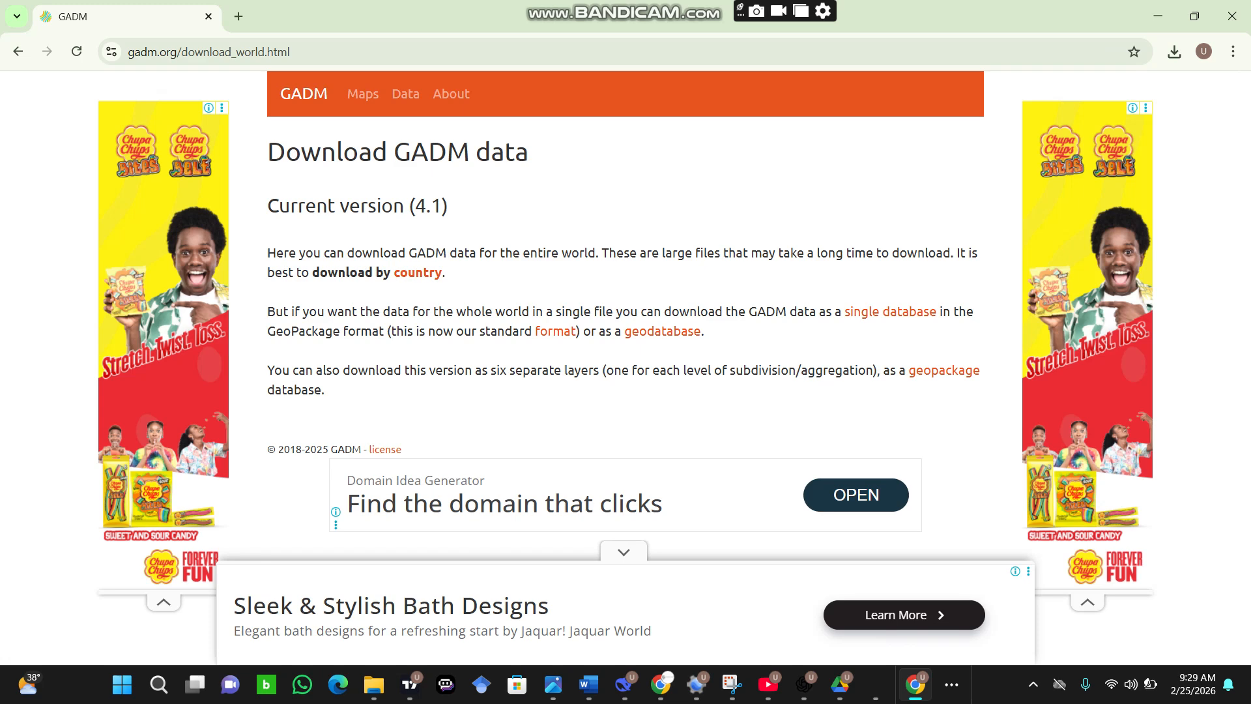
left_click(417, 272)
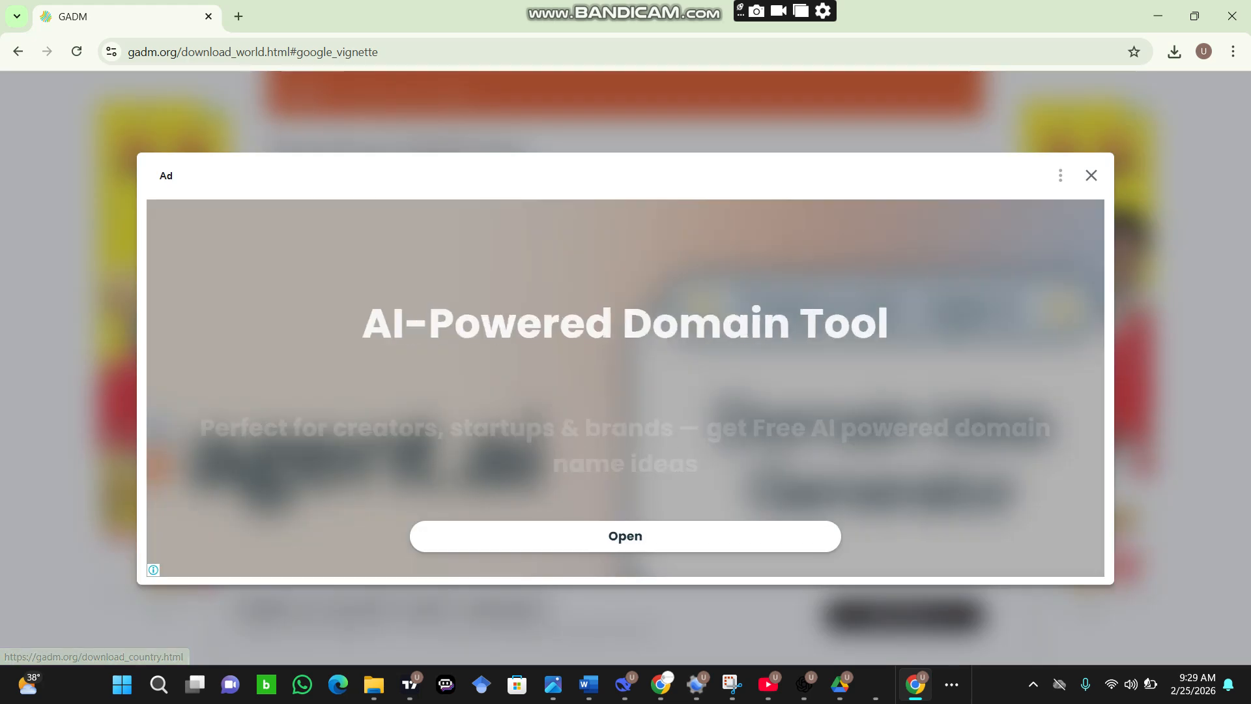
left_click(1091, 175)
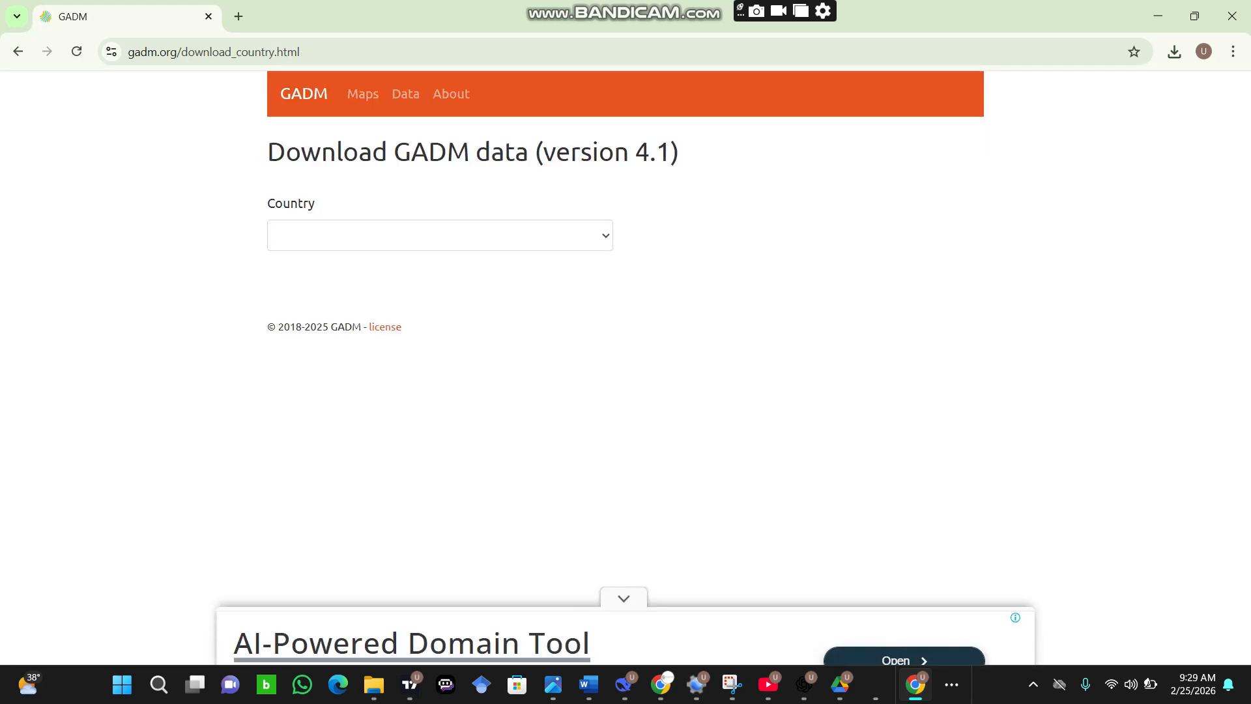
- Choose Nigeria as the country and download its GADM boundary data as a shapefile
left_click(437, 236)
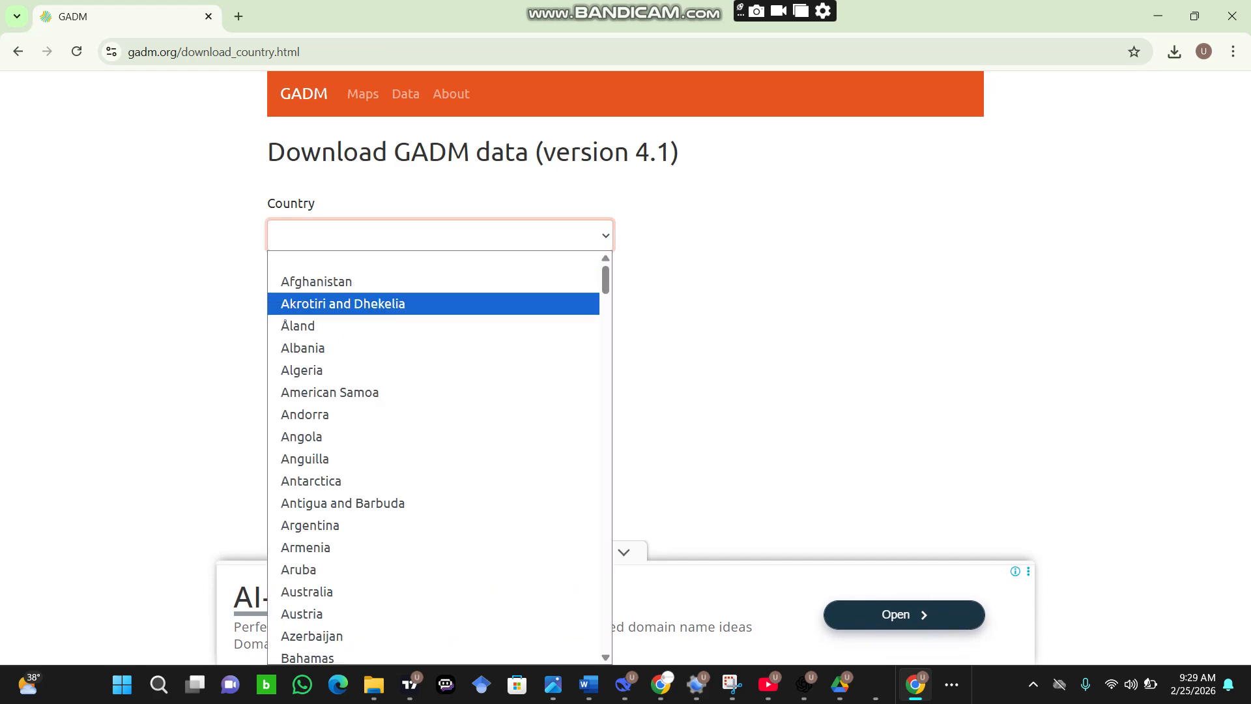
scroll(433, 348, "down", 20)
scroll(434, 319, "down", 20)
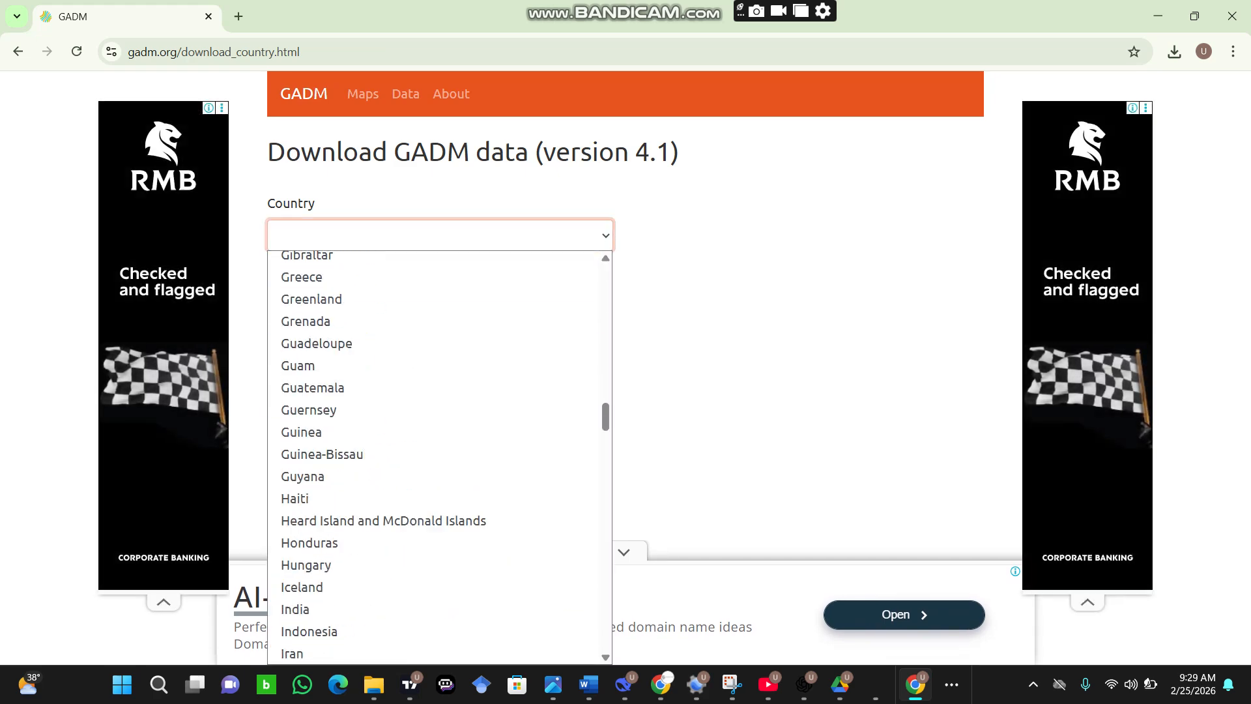
scroll(433, 411, "down", 5)
scroll(434, 339, "up", 5)
left_click(301, 471)
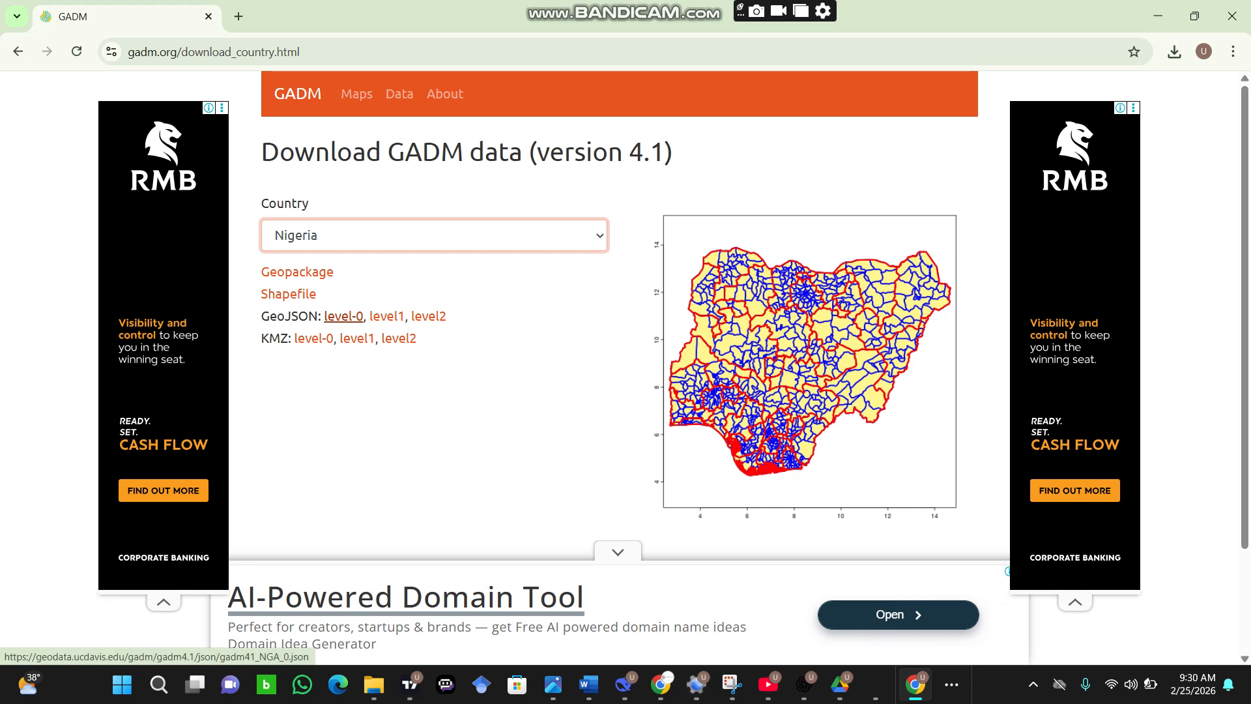
left_click(287, 294)
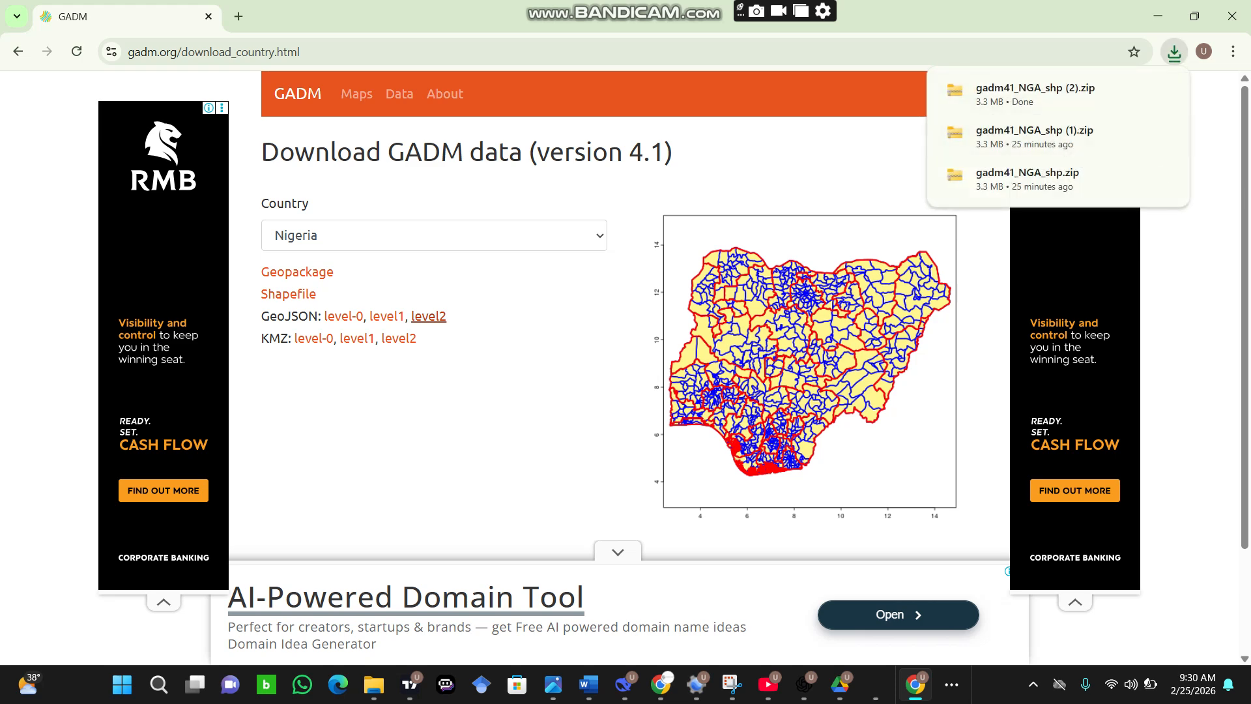
- Switch to the Downloads folder in File Explorer and extract the newest archive, gadm41_NGA_shp (2), into its own folder
mouse_move(373, 684)
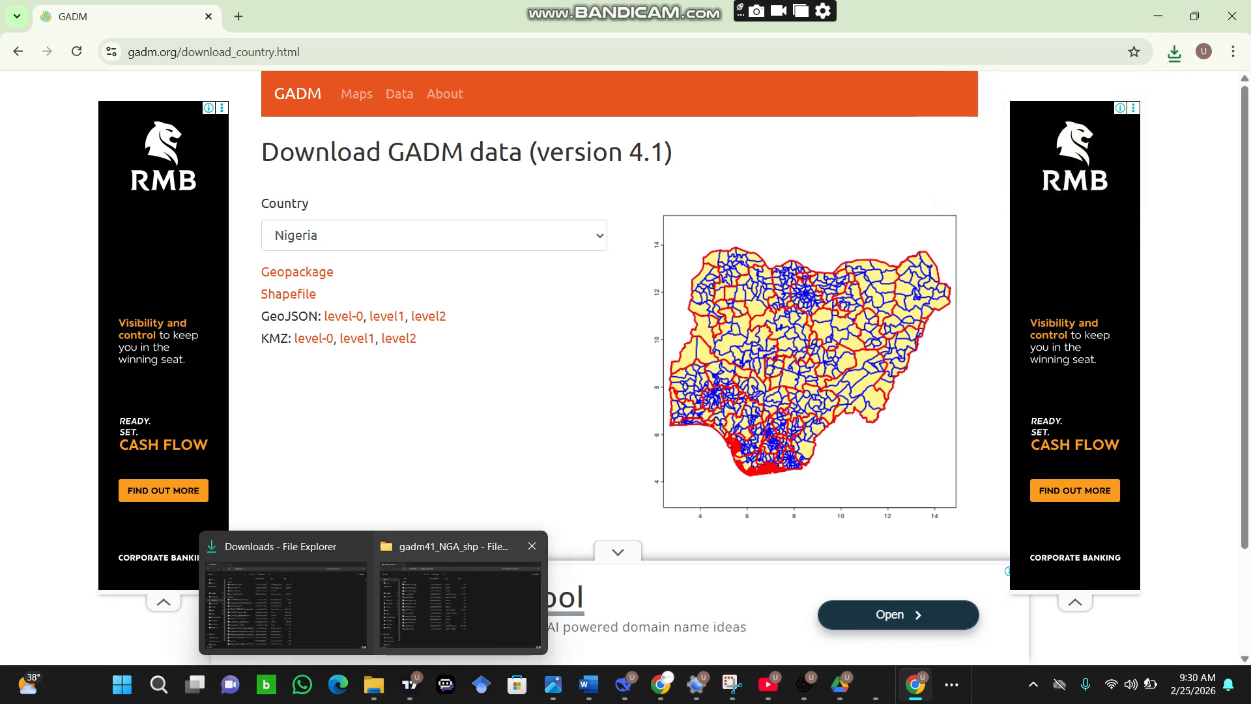
left_click(287, 587)
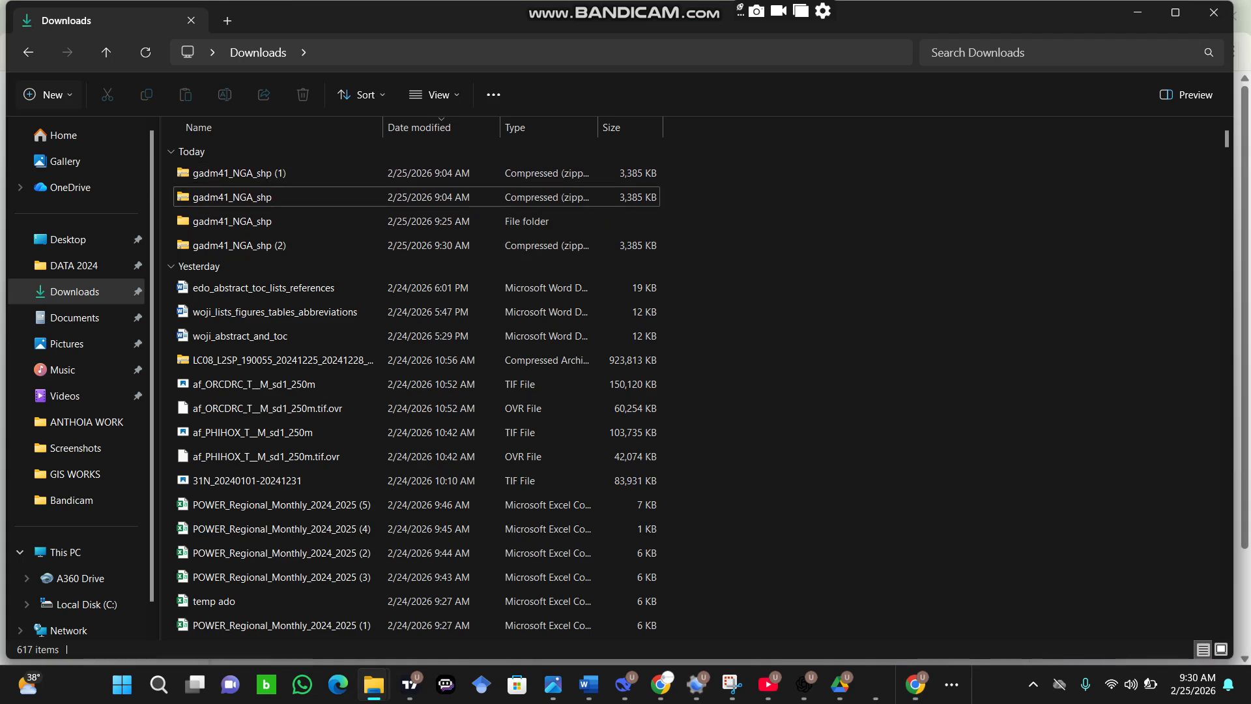
left_click(145, 52)
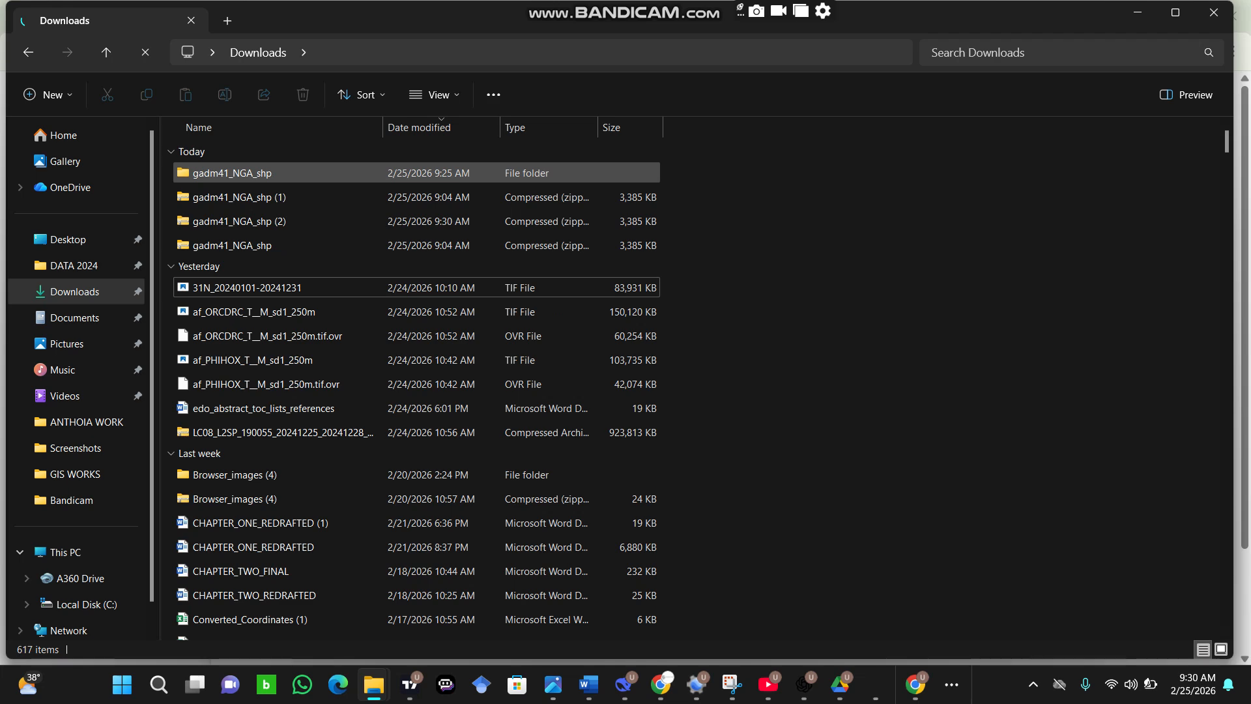
left_click(244, 173)
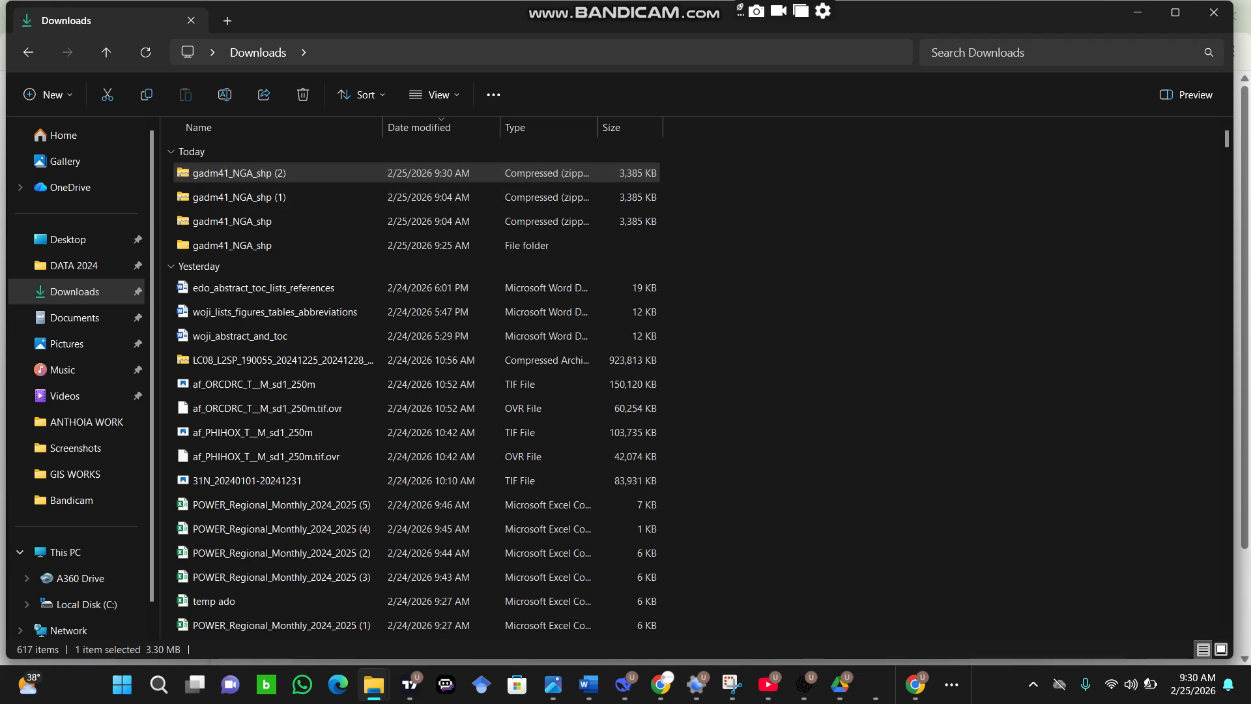
right_click(247, 174)
left_click(314, 358)
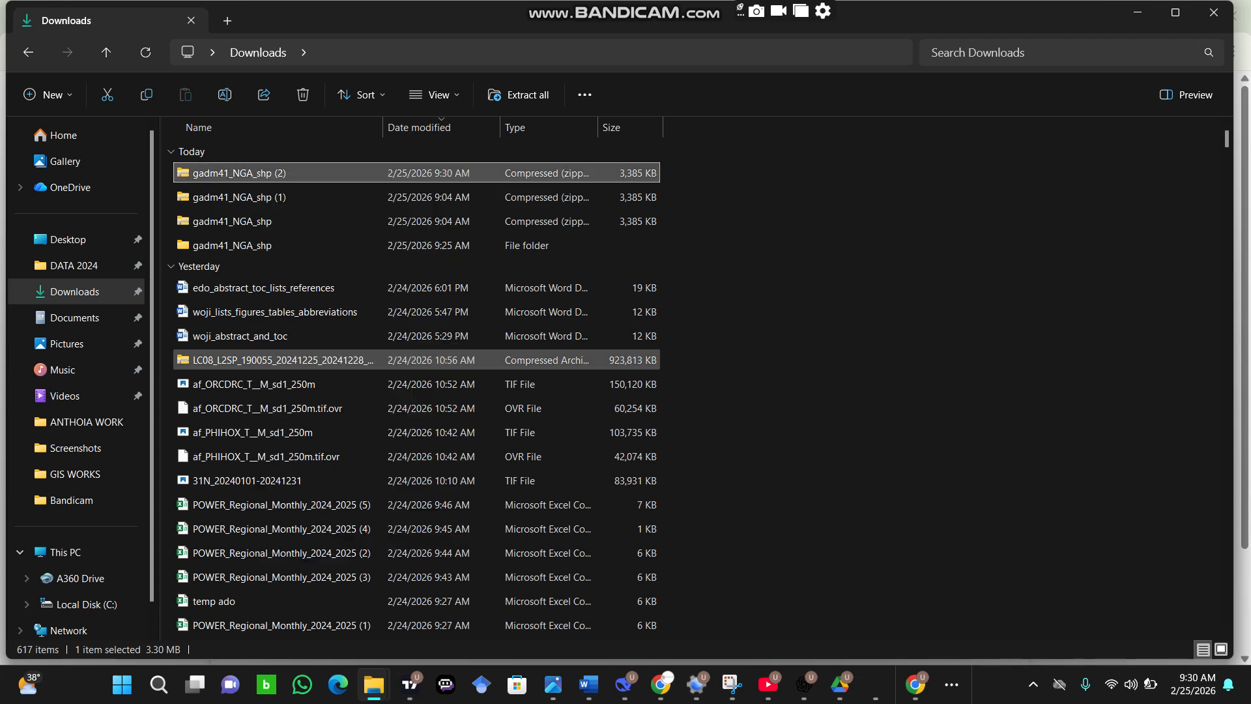
key("Return")
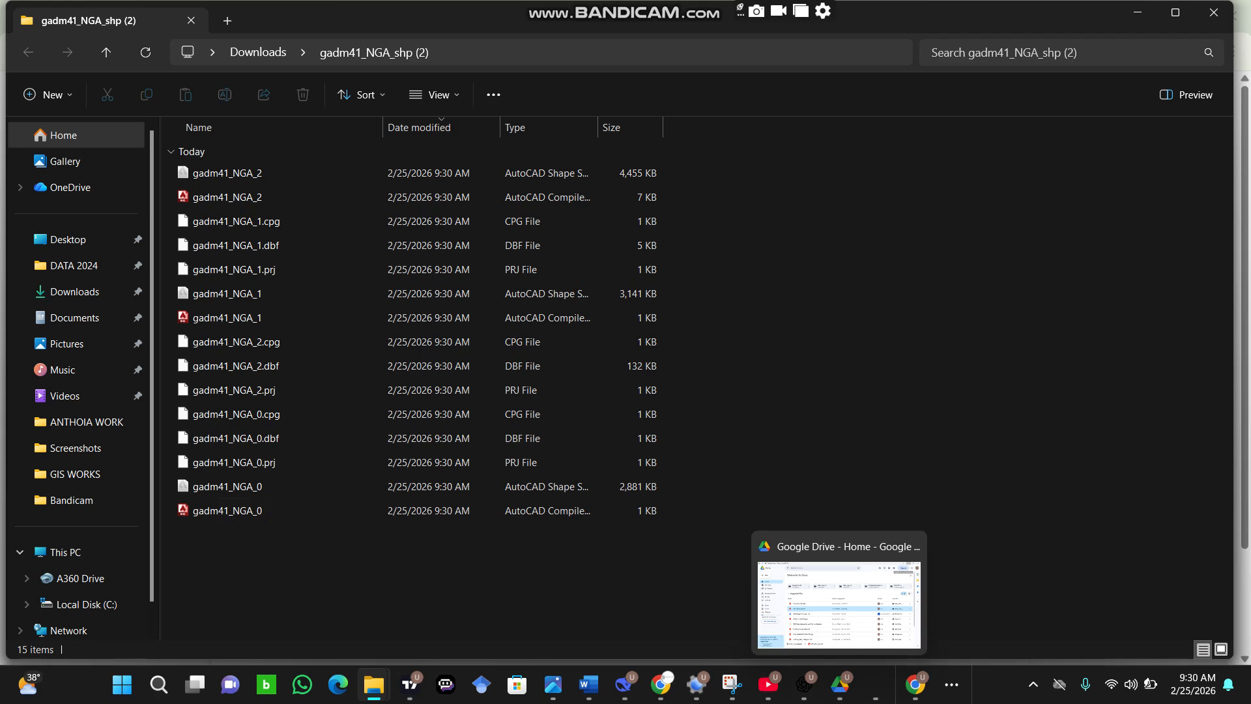
- Add the gadm41_NGA_0 country boundary shapefile from the extracted folder to the map in ArcGIS Pro
left_click(838, 602)
left_click(910, 546)
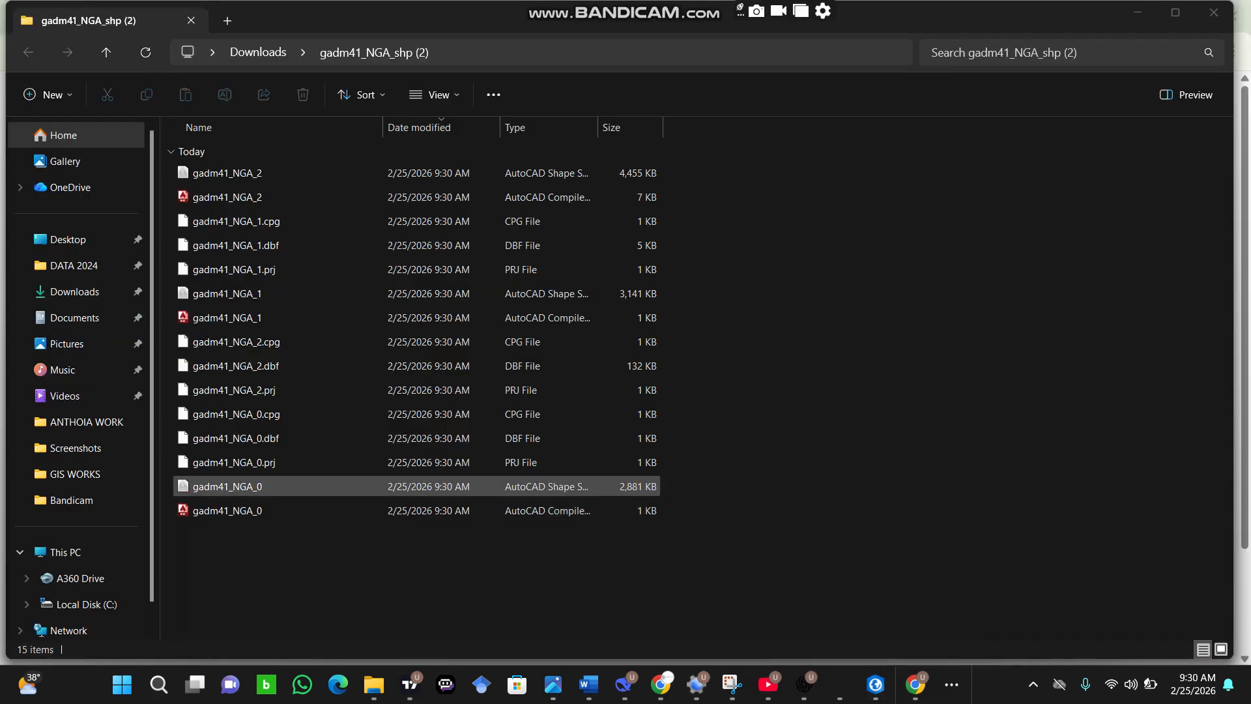
left_click(397, 486)
left_click_drag(397, 486, 638, 391)
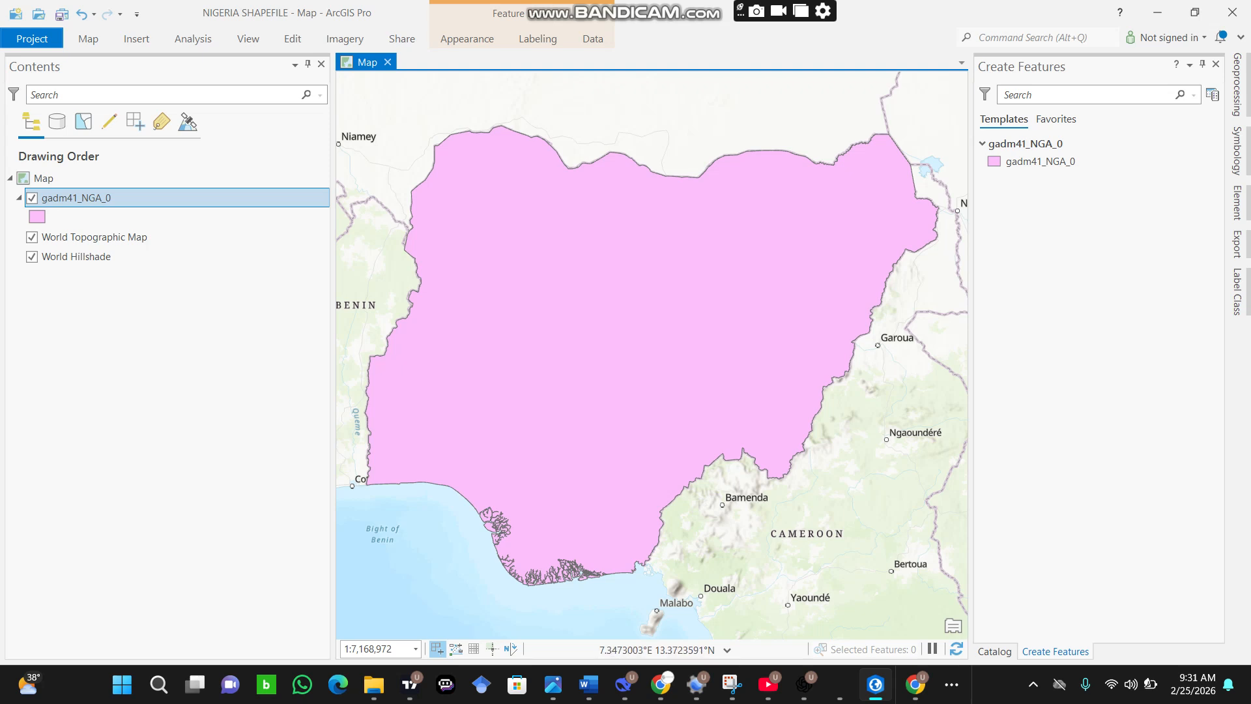
- Add the gadm41_NGA_1 shapefile with the state boundaries from the gadm41_NGA_shp (2) folder to the ArcGIS Pro map
mouse_move(768, 684)
mouse_move(374, 684)
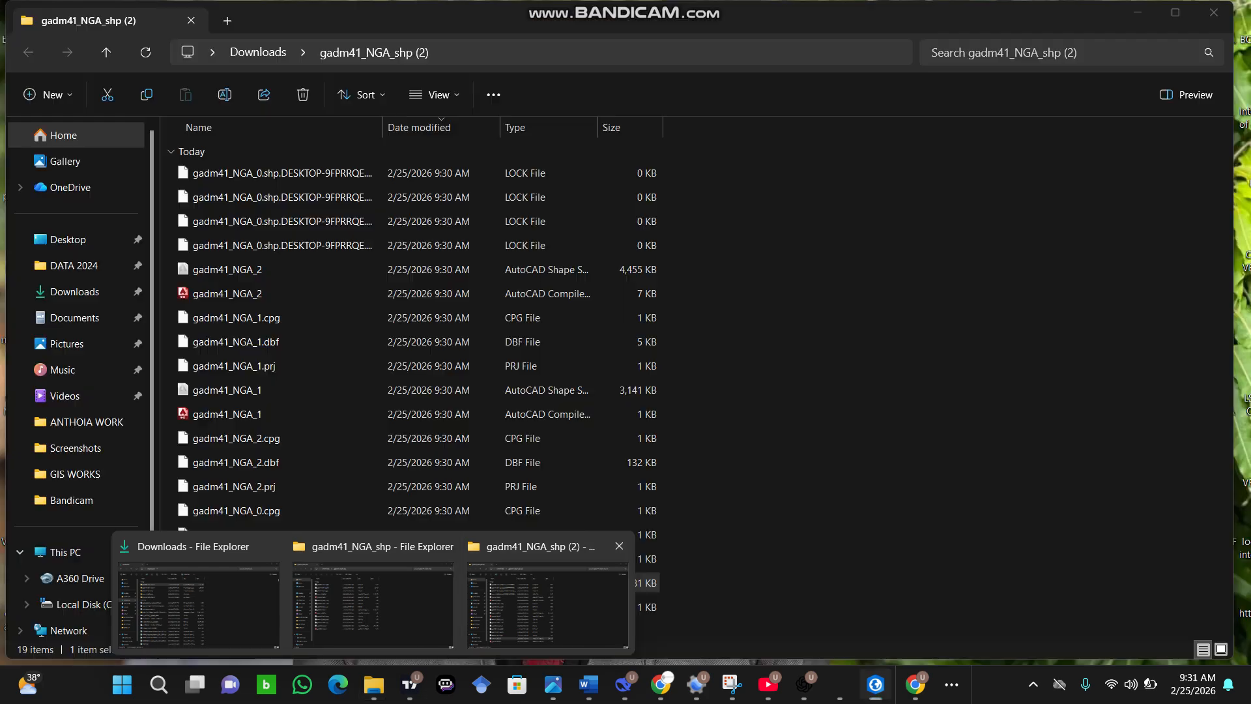
left_click(547, 604)
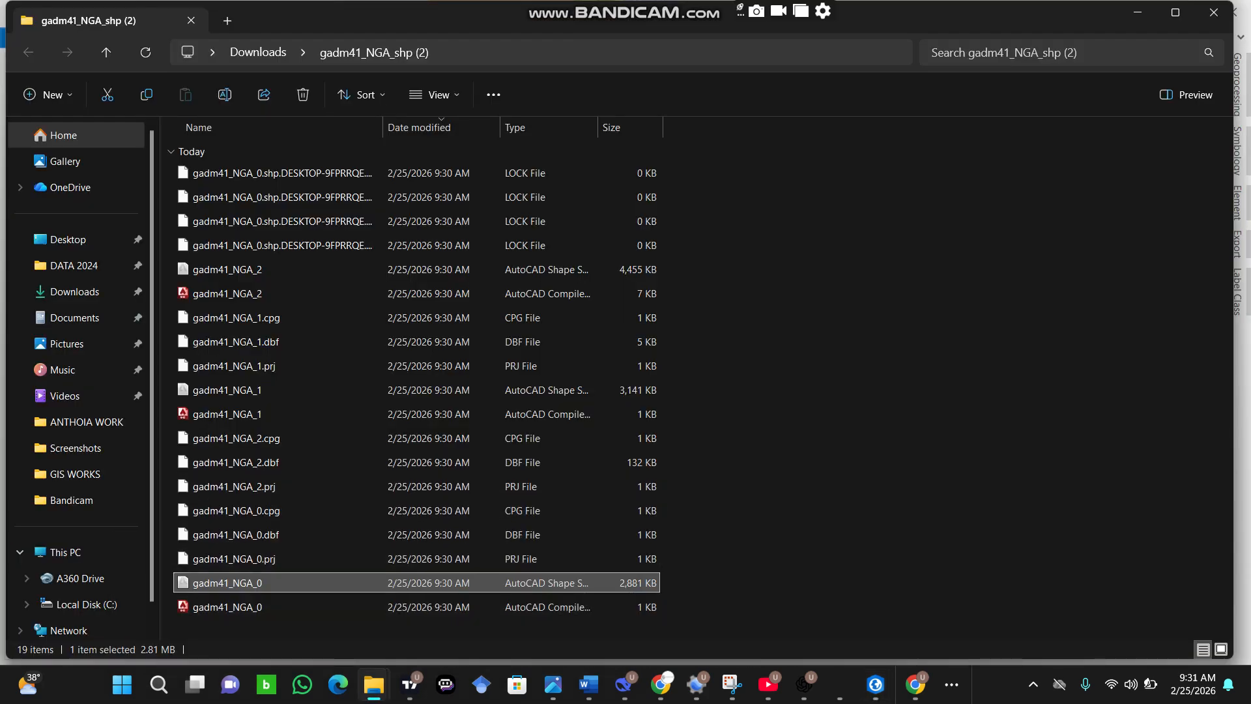
left_click_drag(300, 391, 758, 456)
mouse_move(866, 622)
left_mouse_down()
mouse_move(875, 681)
mouse_move(460, 309)
left_mouse_up()
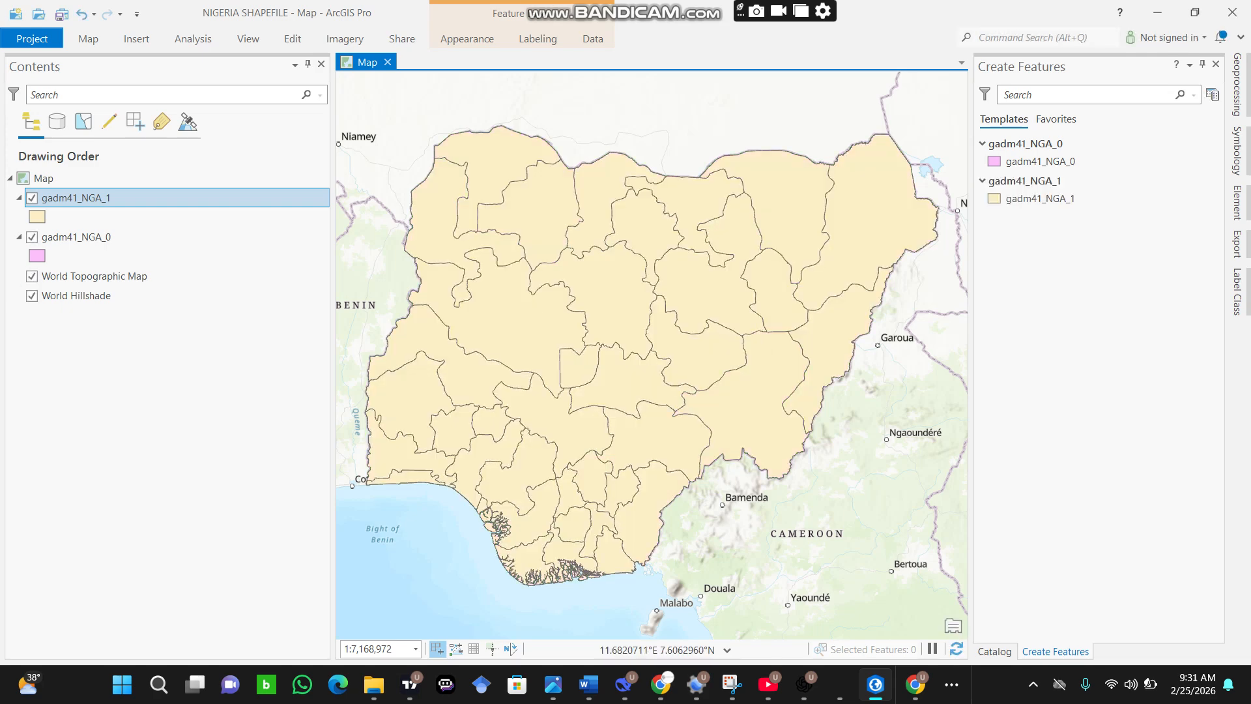
- Add the gadm41_NGA_2 shapefile with the local government boundaries from the gadm41_NGA_shp (2) folder to the ArcGIS Pro map
mouse_move(373, 684)
left_click(373, 606)
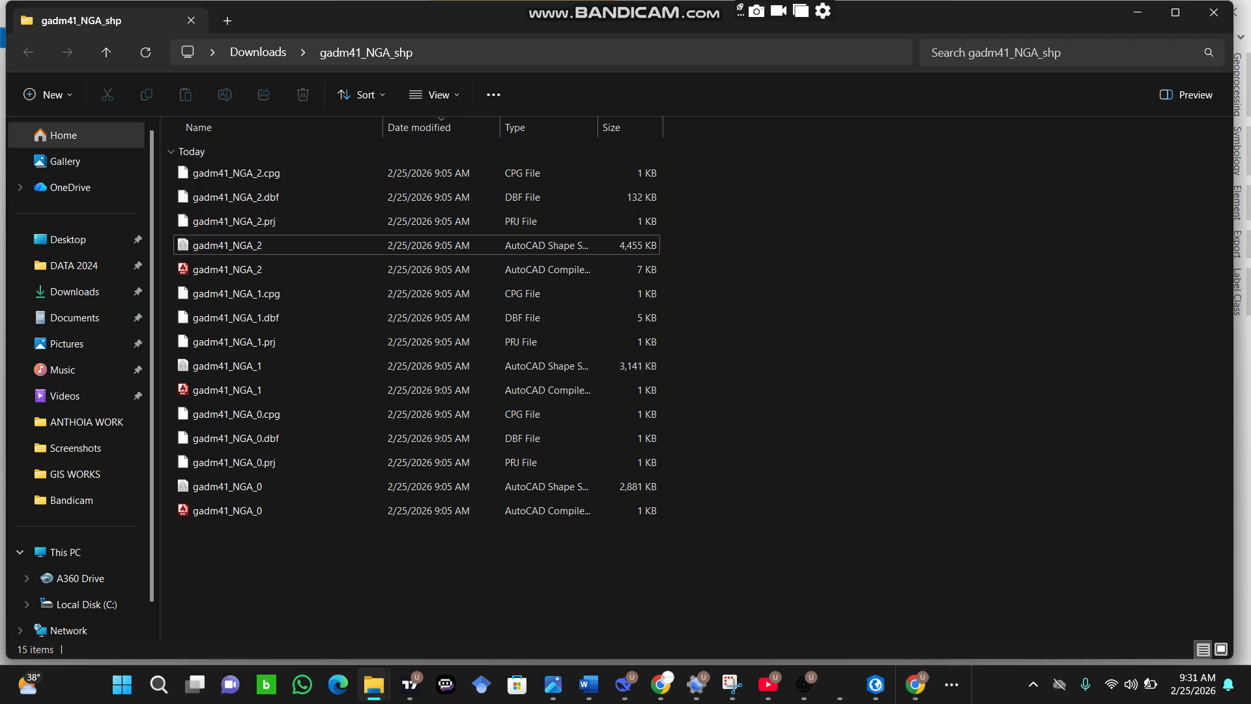
mouse_move(373, 684)
left_click(547, 605)
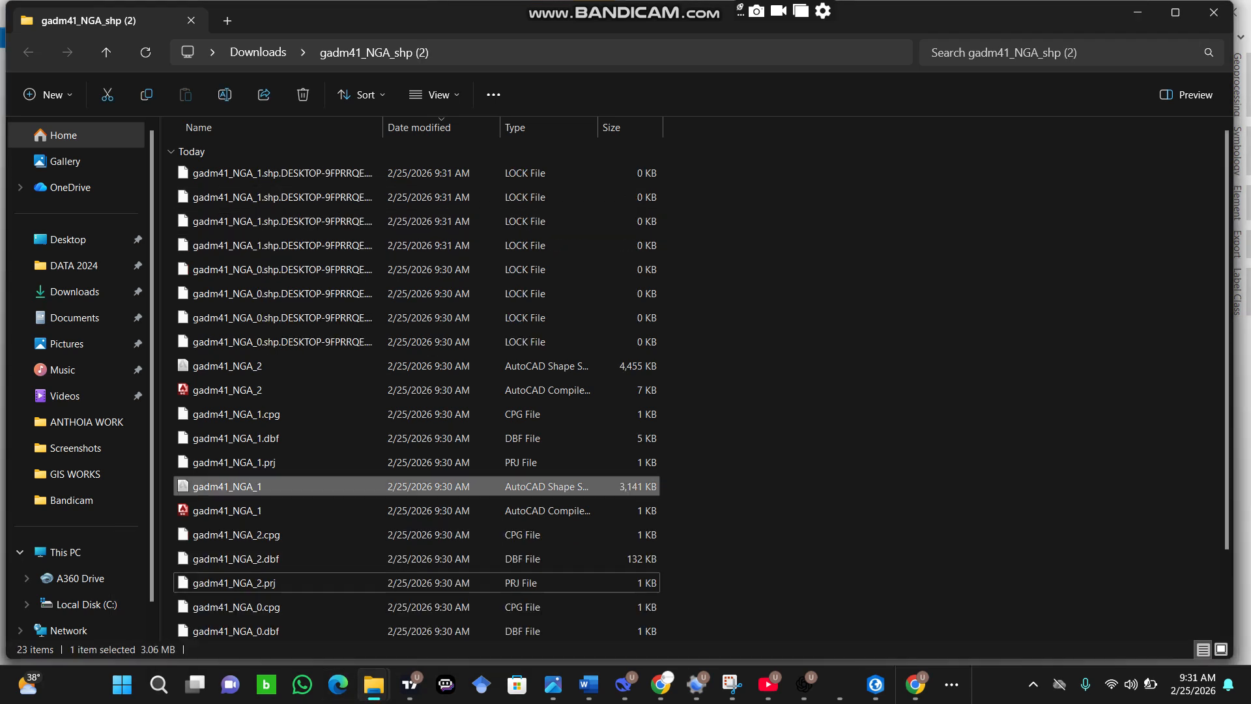
left_click_drag(365, 366, 875, 684)
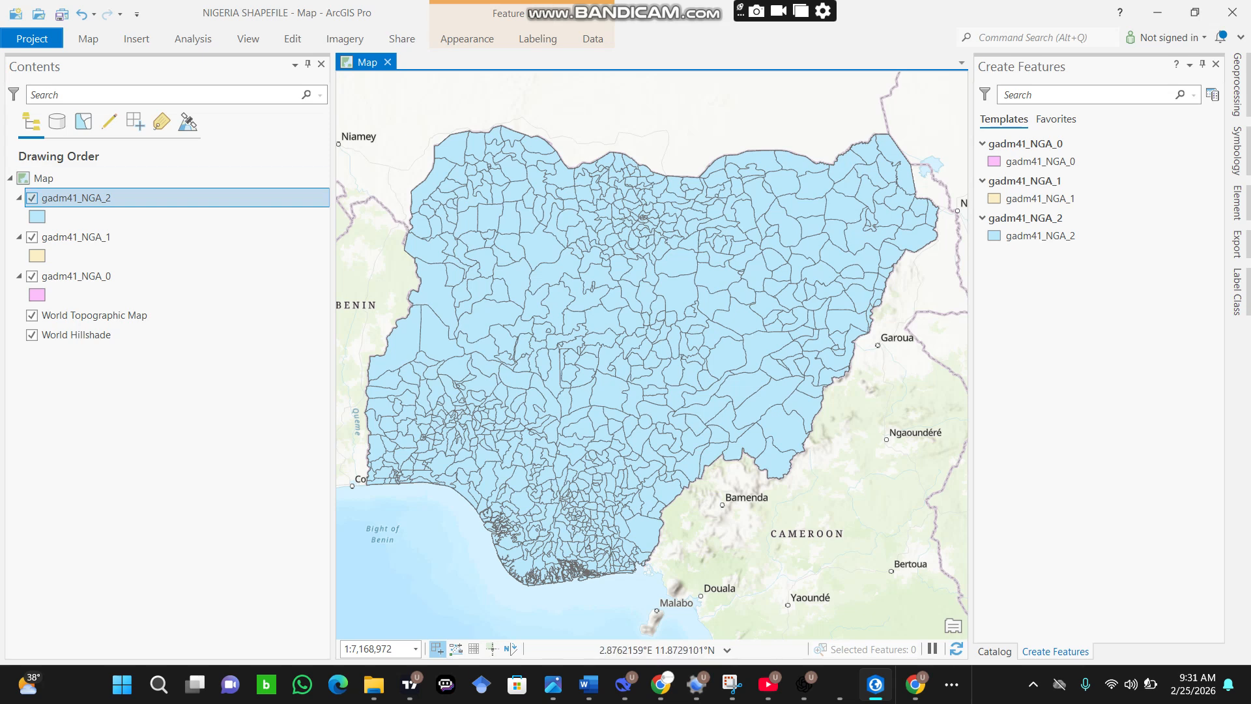
- Toggle the visibility of the gadm41_NGA_2 and gadm41_NGA_1 layers to compare the administrative boundary levels
left_click(31, 198)
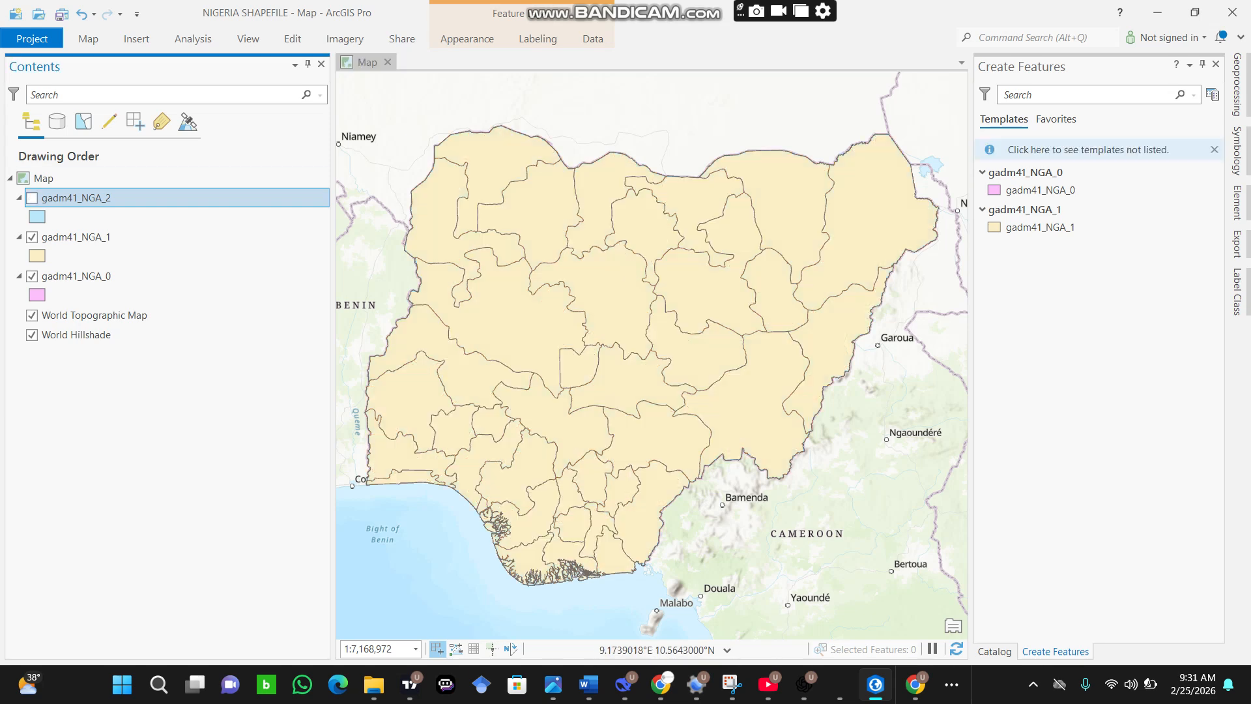
left_click(32, 236)
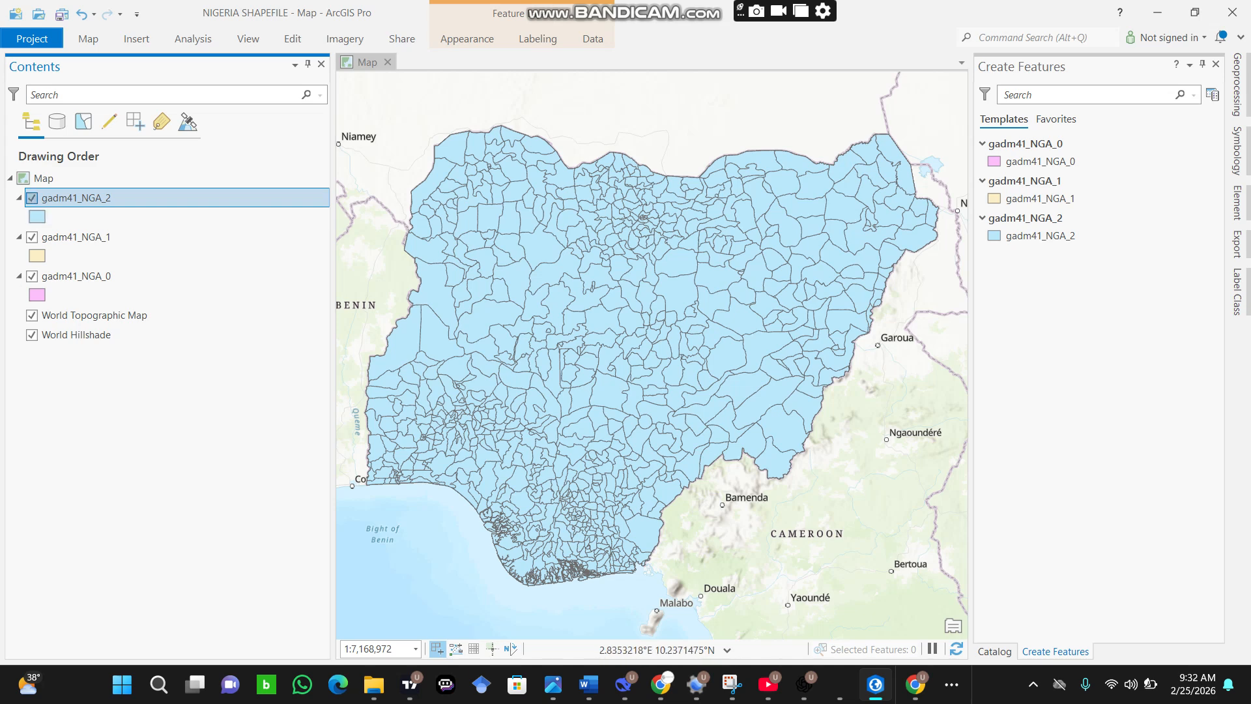
- Hide the gadm41_NGA_2 layer and start a new definition query on gadm41_NGA_1 using the NAME_1 field
left_click(32, 198)
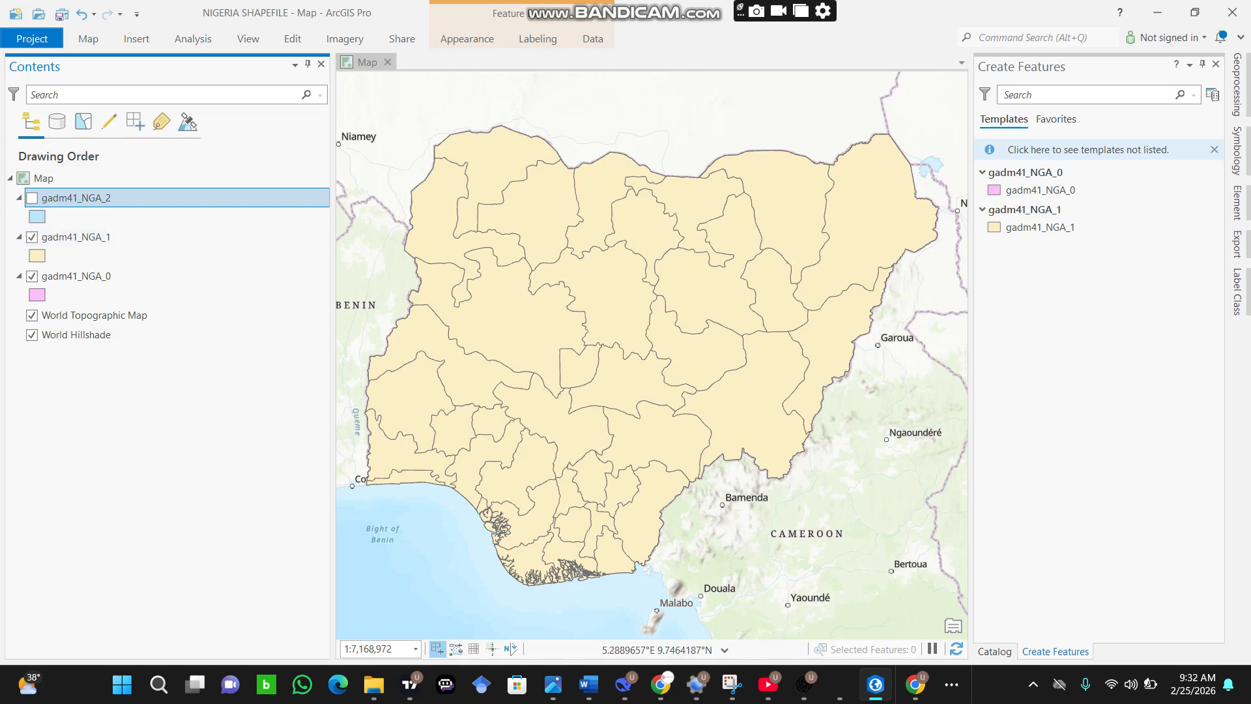
left_click(77, 237)
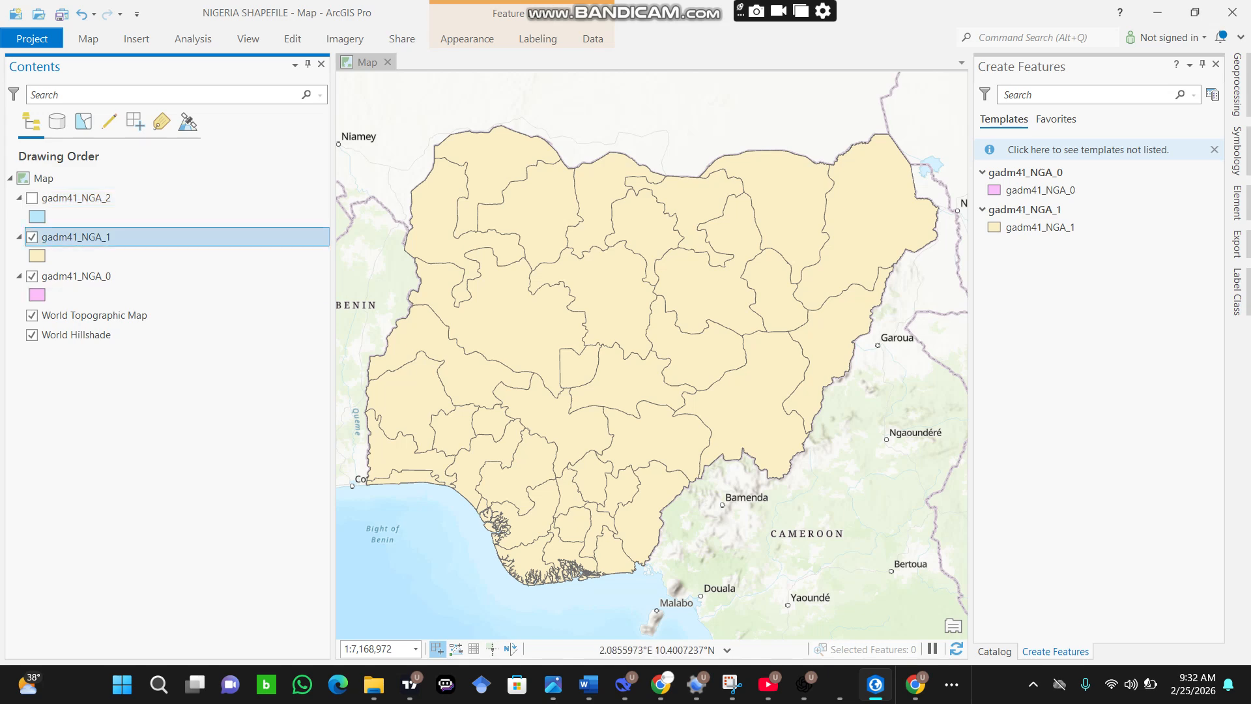
right_click(108, 237)
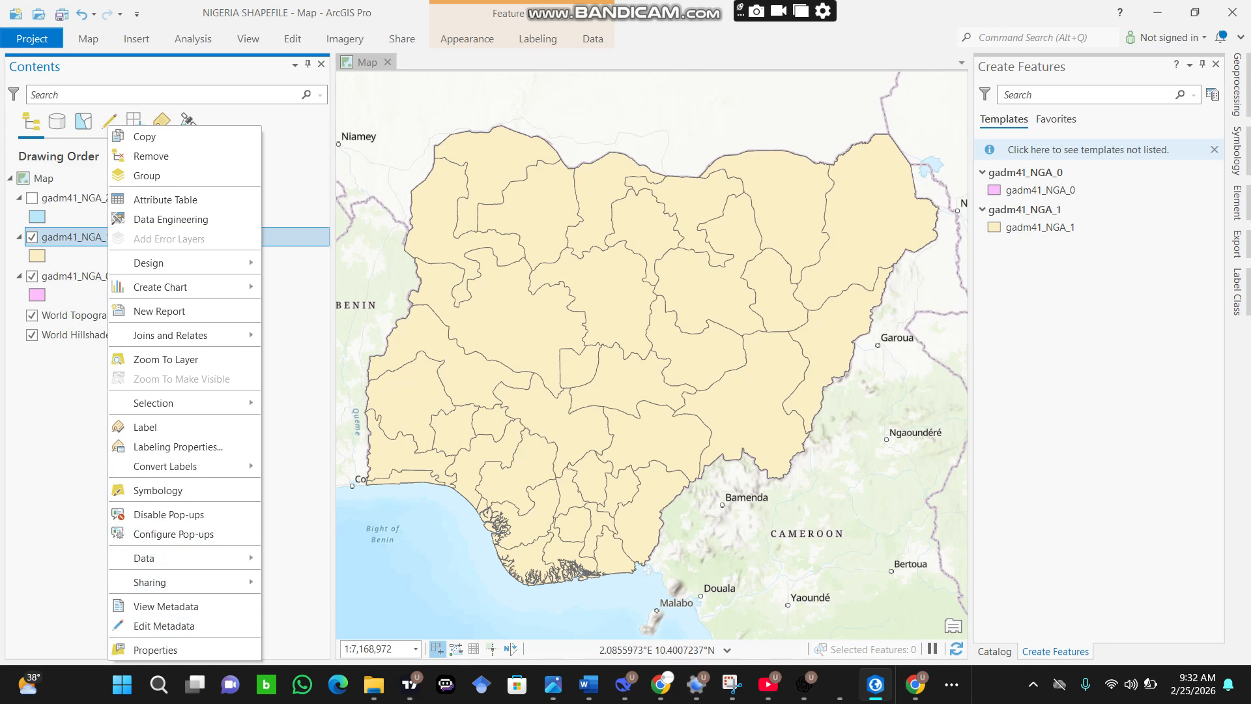
left_click(155, 649)
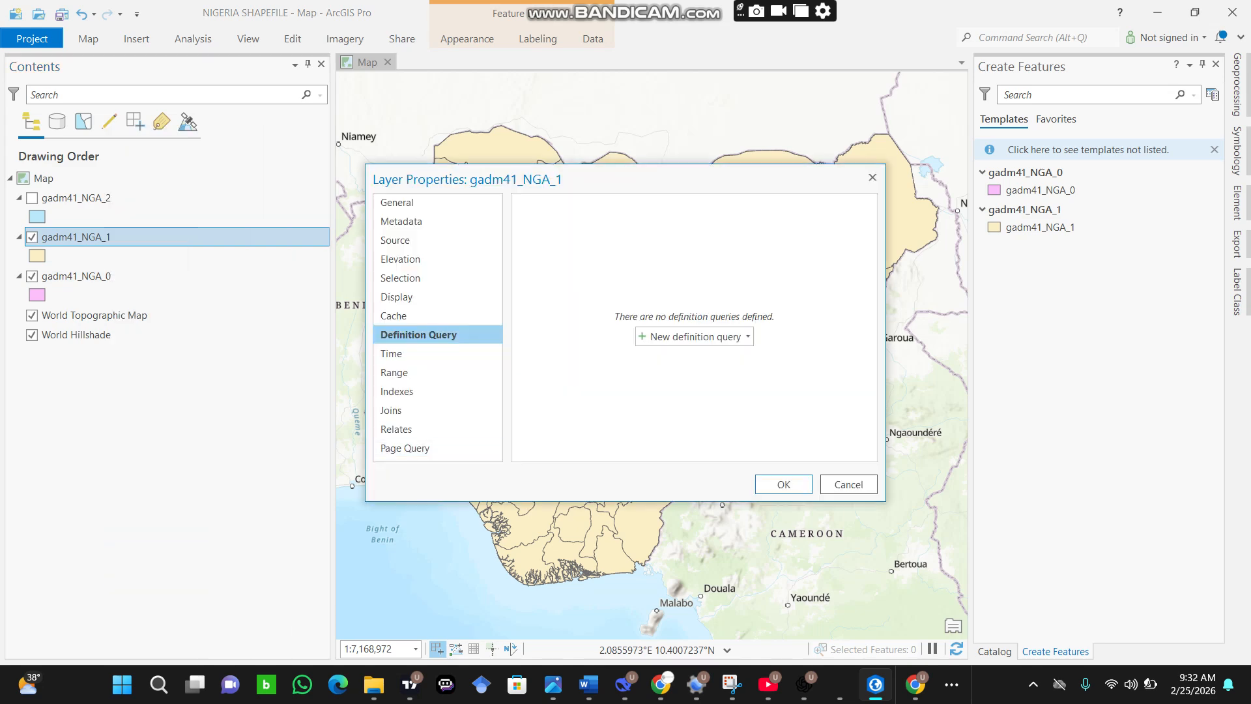
left_click(690, 336)
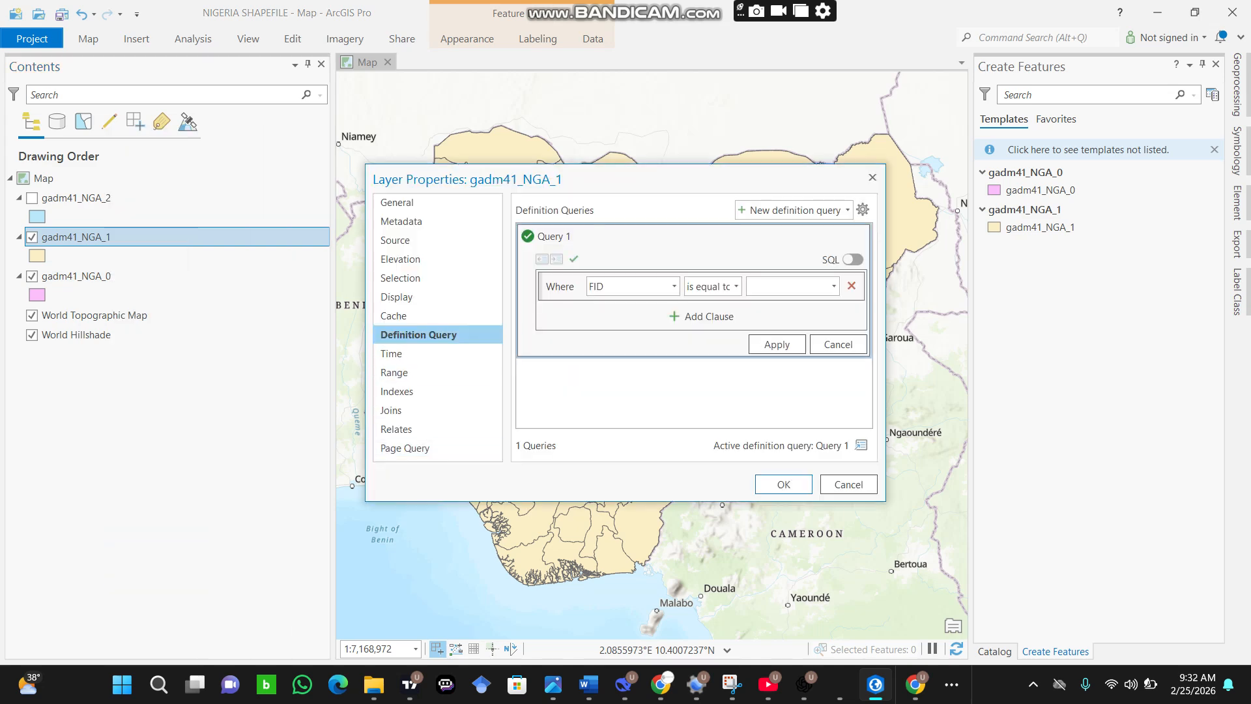
left_click(674, 286)
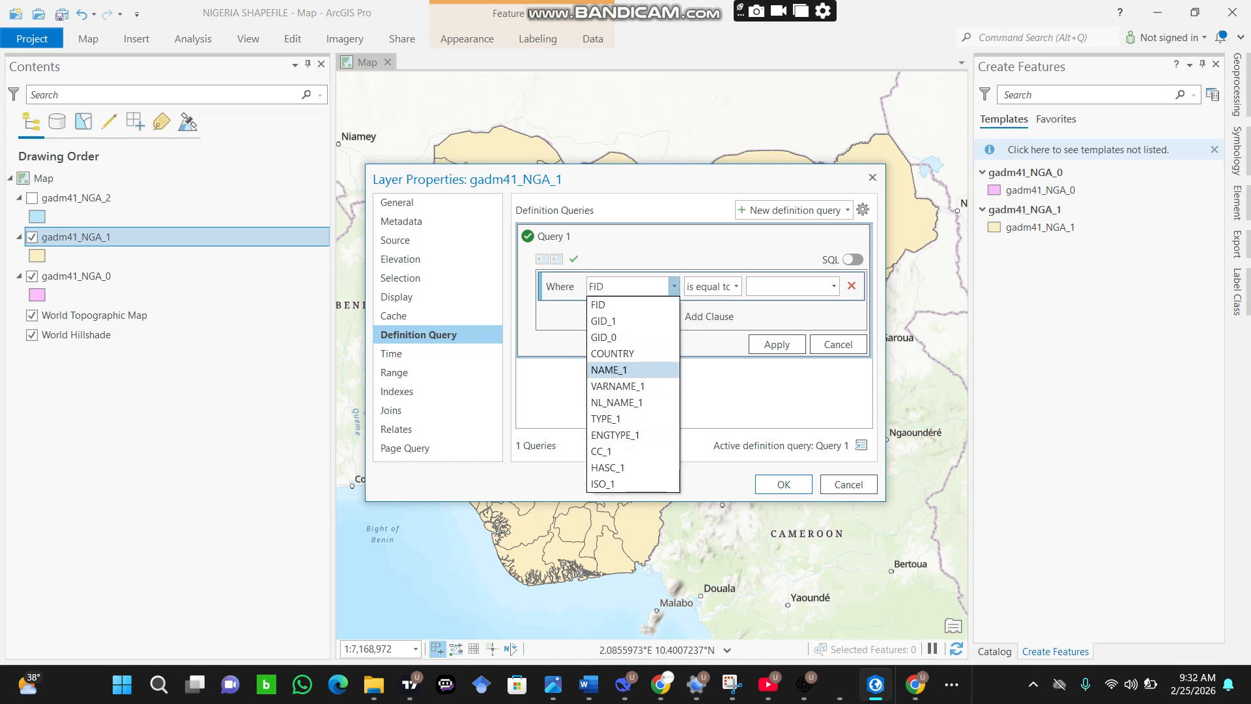
left_click(609, 370)
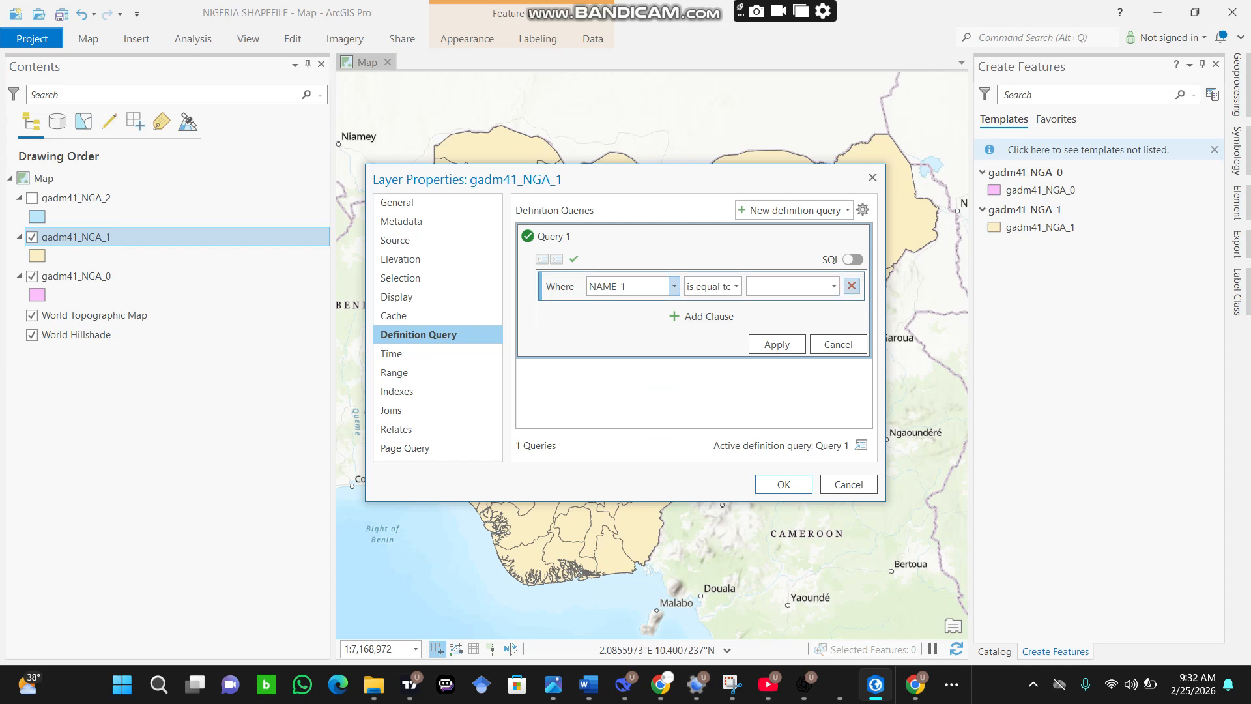
- Set the gadm41_NGA_1 query value to Anambra and apply the definition query to the layer
left_click(834, 286)
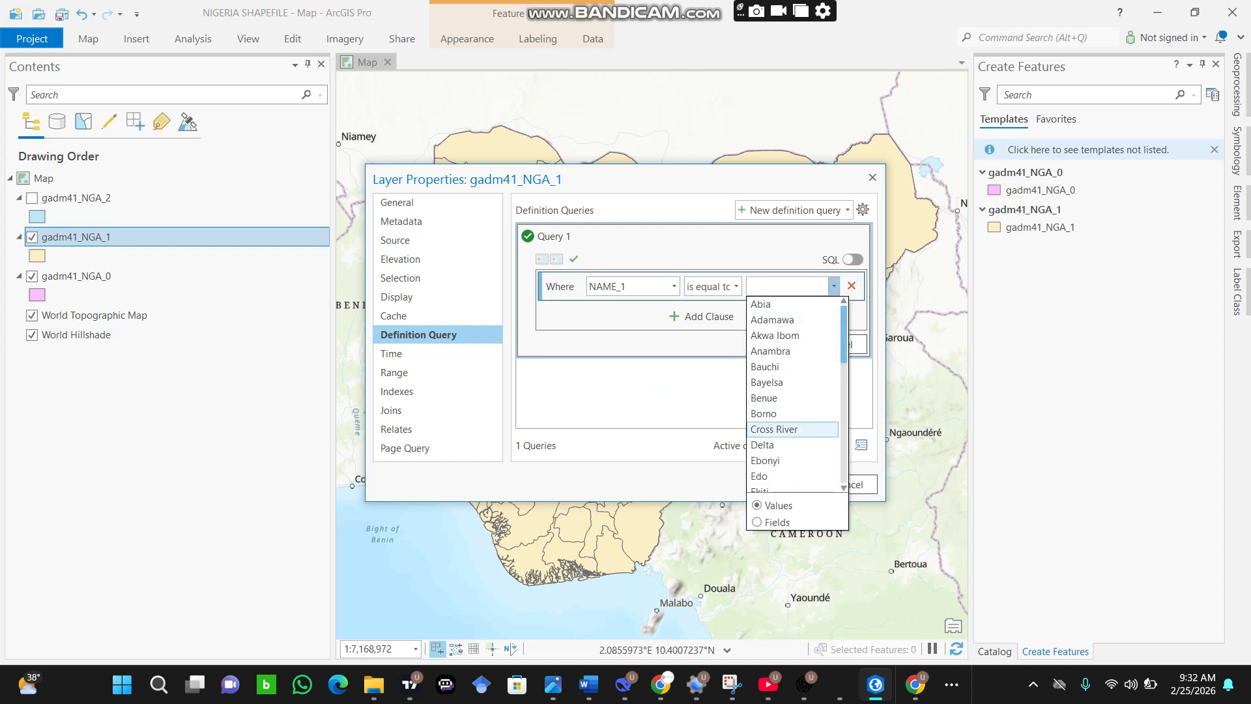
scroll(792, 413, "down", 2)
scroll(792, 413, "down", 2)
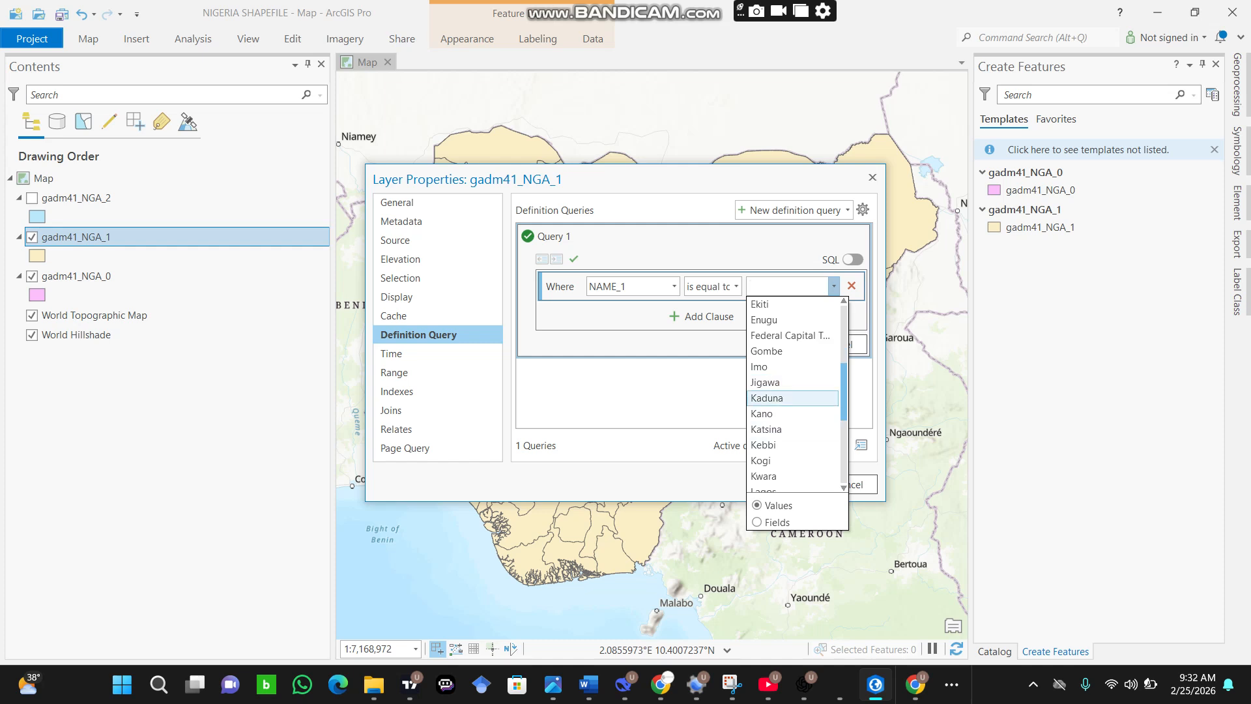
scroll(792, 460, "down", 3)
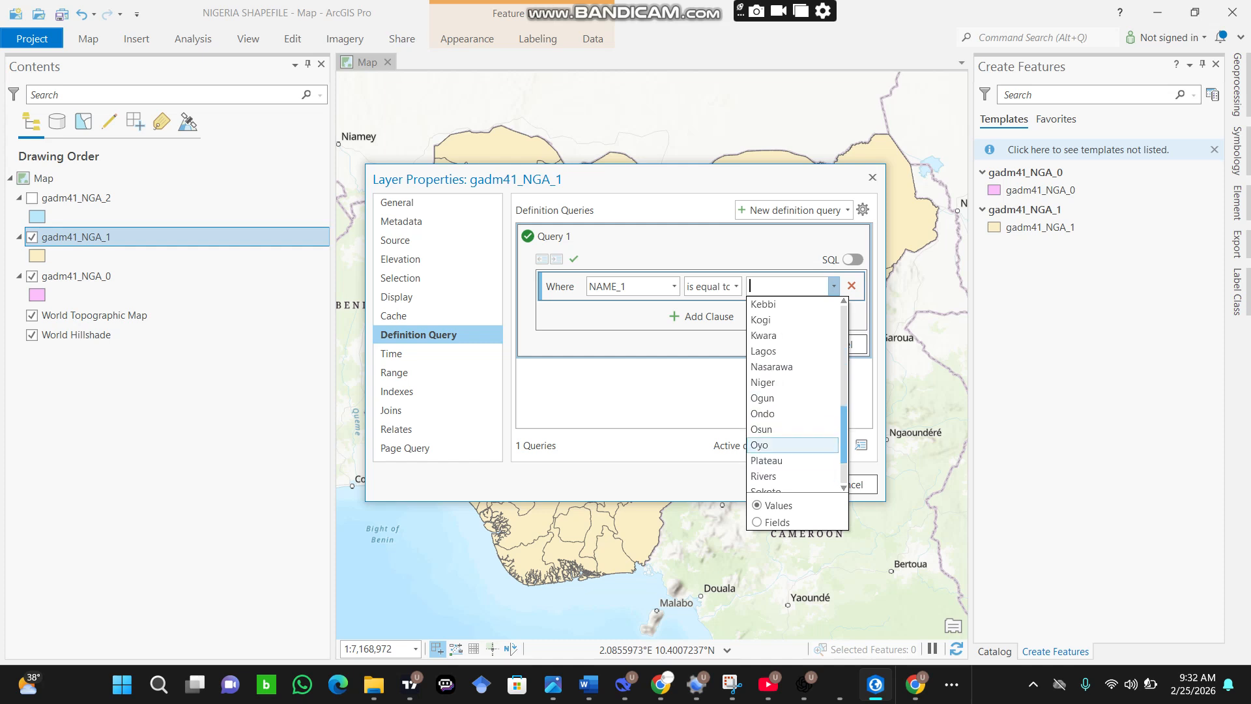
scroll(791, 398, "up", 7)
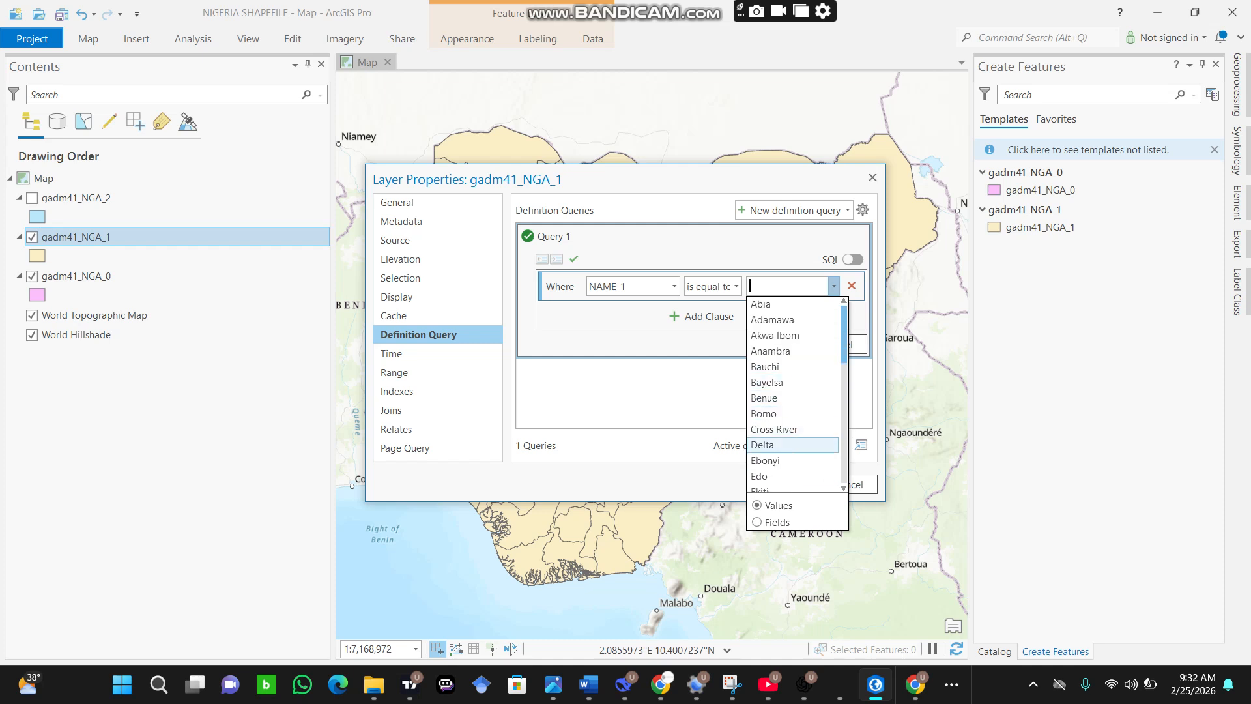
left_click(782, 350)
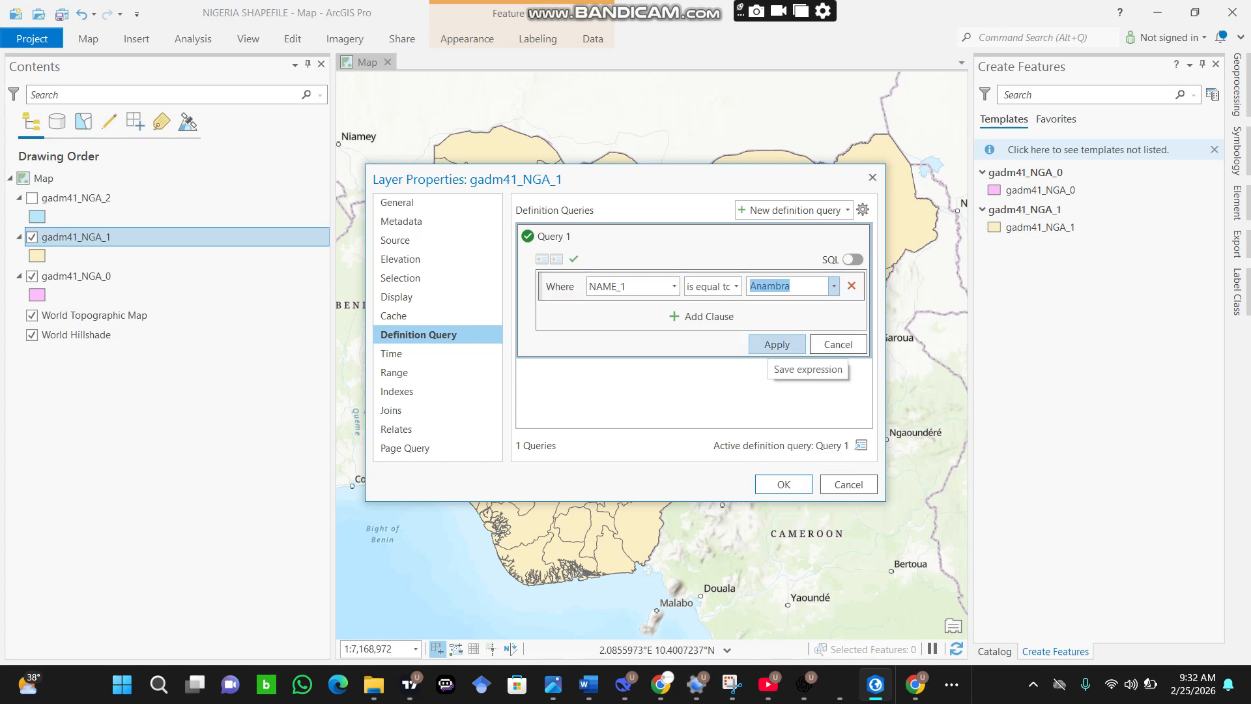
left_click(777, 344)
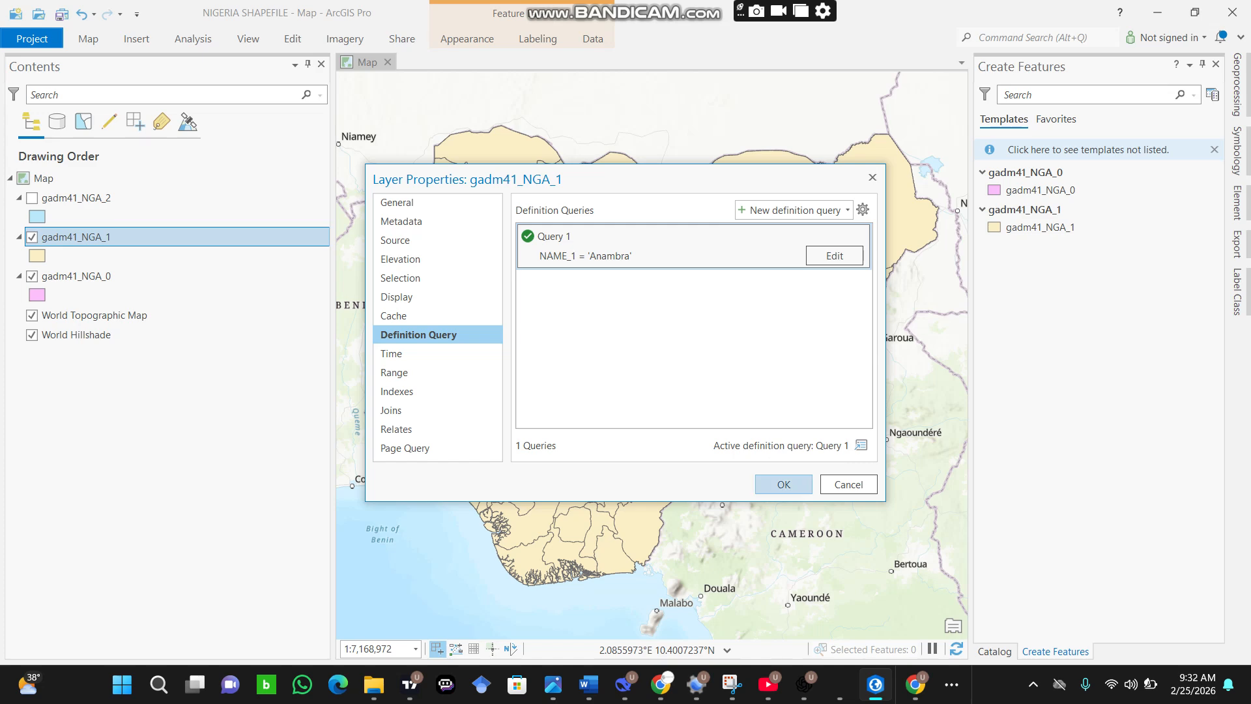
left_click(784, 484)
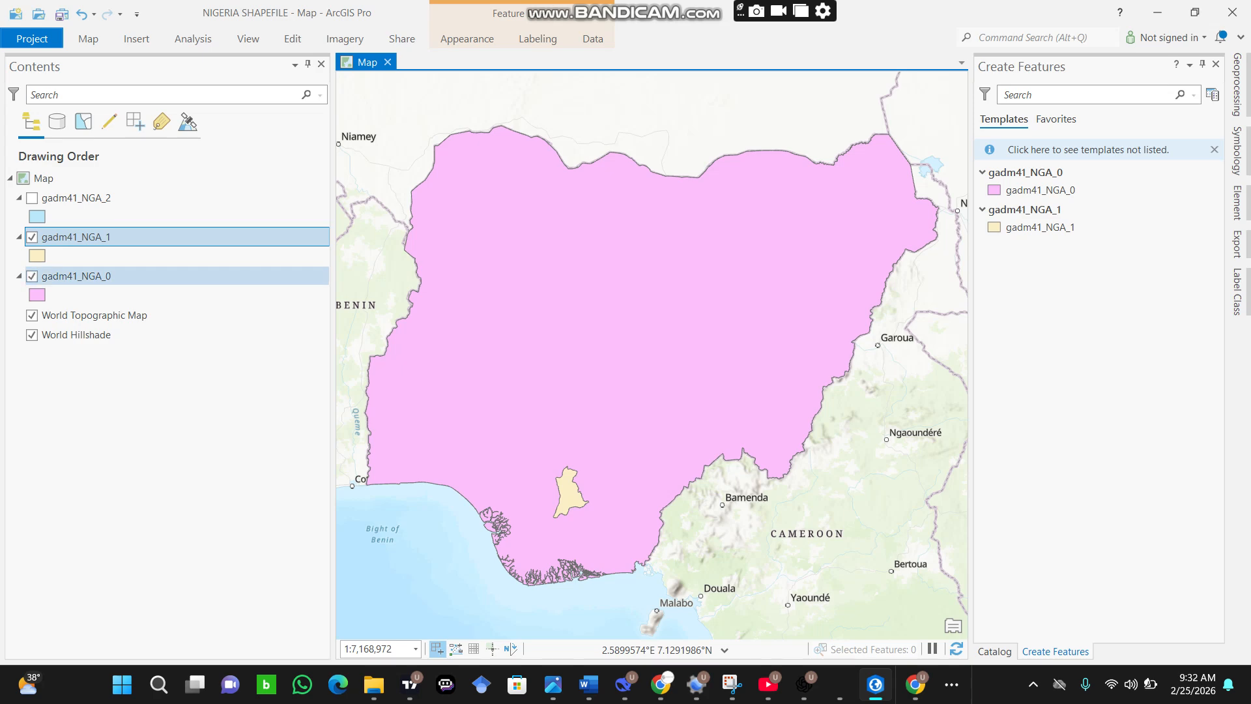
- Hide the gadm41_NGA_0 country layer and change the fill color of gadm41_NGA_1 to light gray
left_click(32, 275)
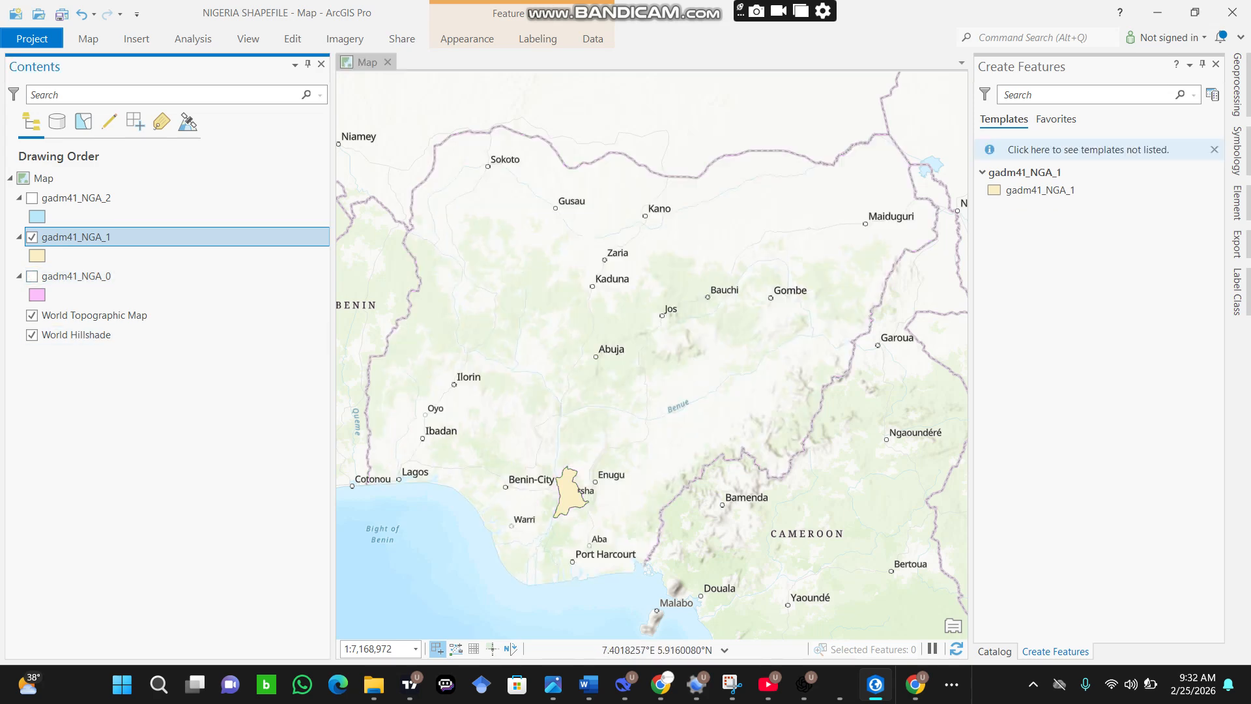
right_click(37, 255)
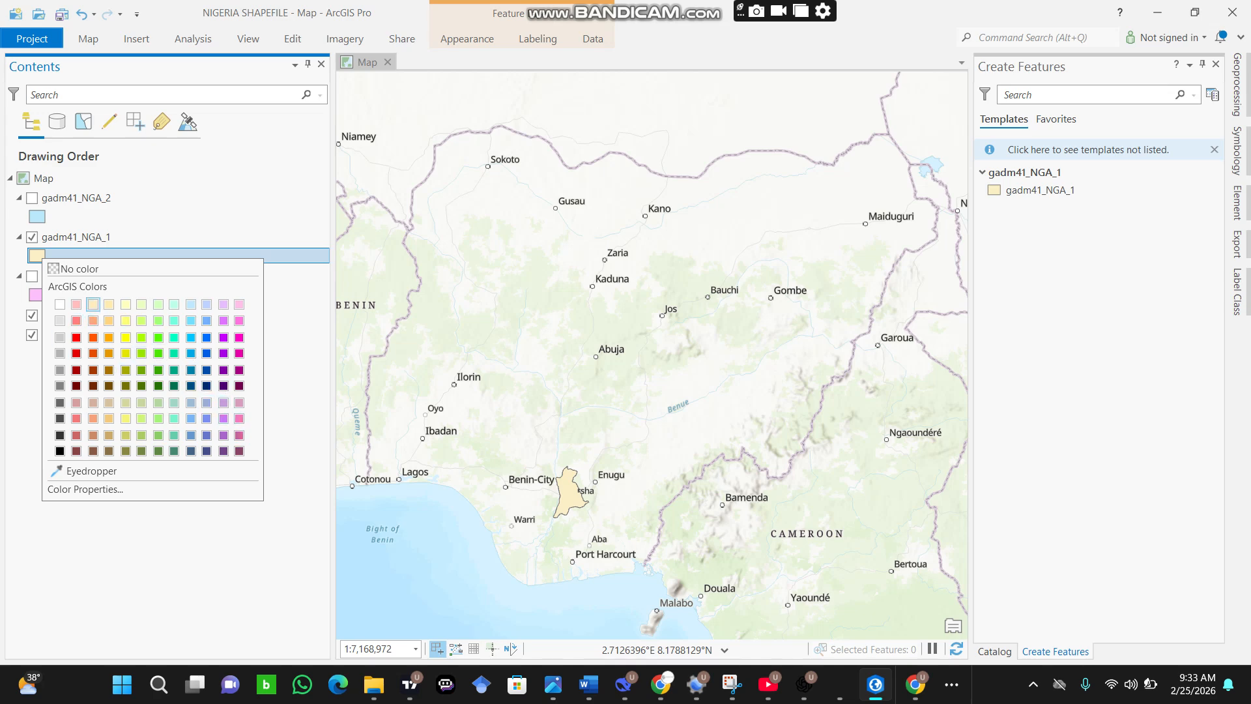
left_click(60, 337)
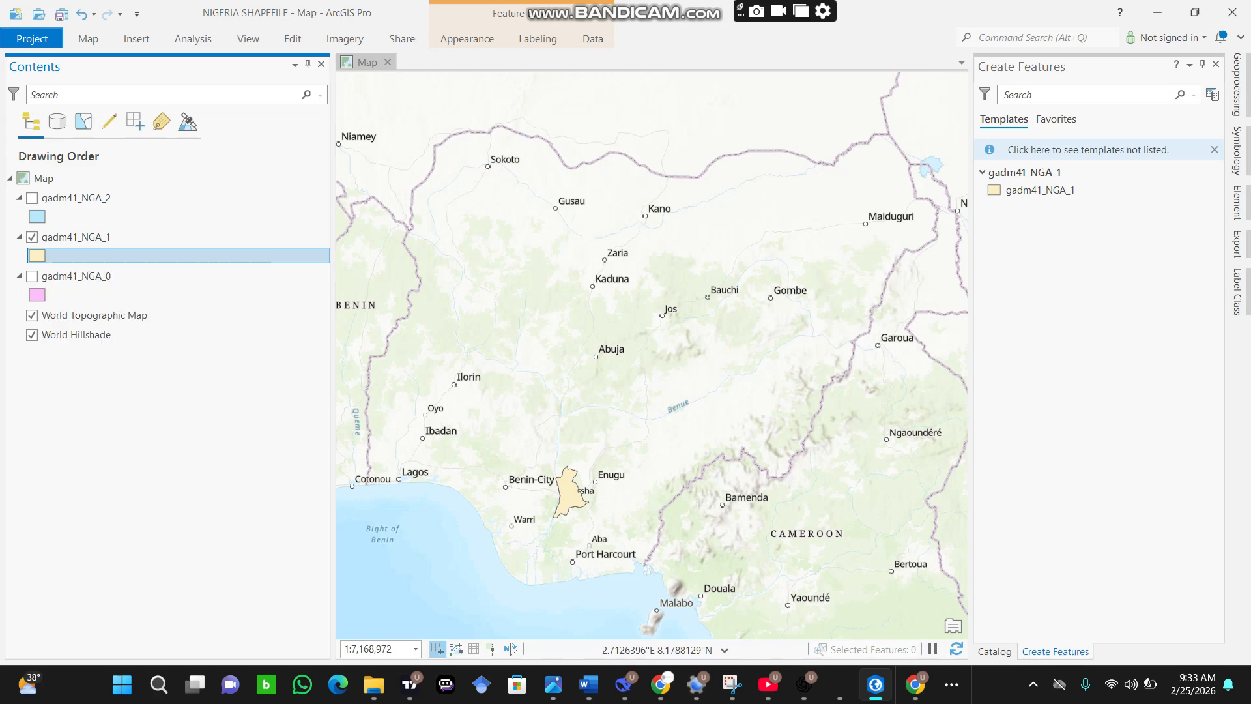
scroll(568, 501, "up", 3)
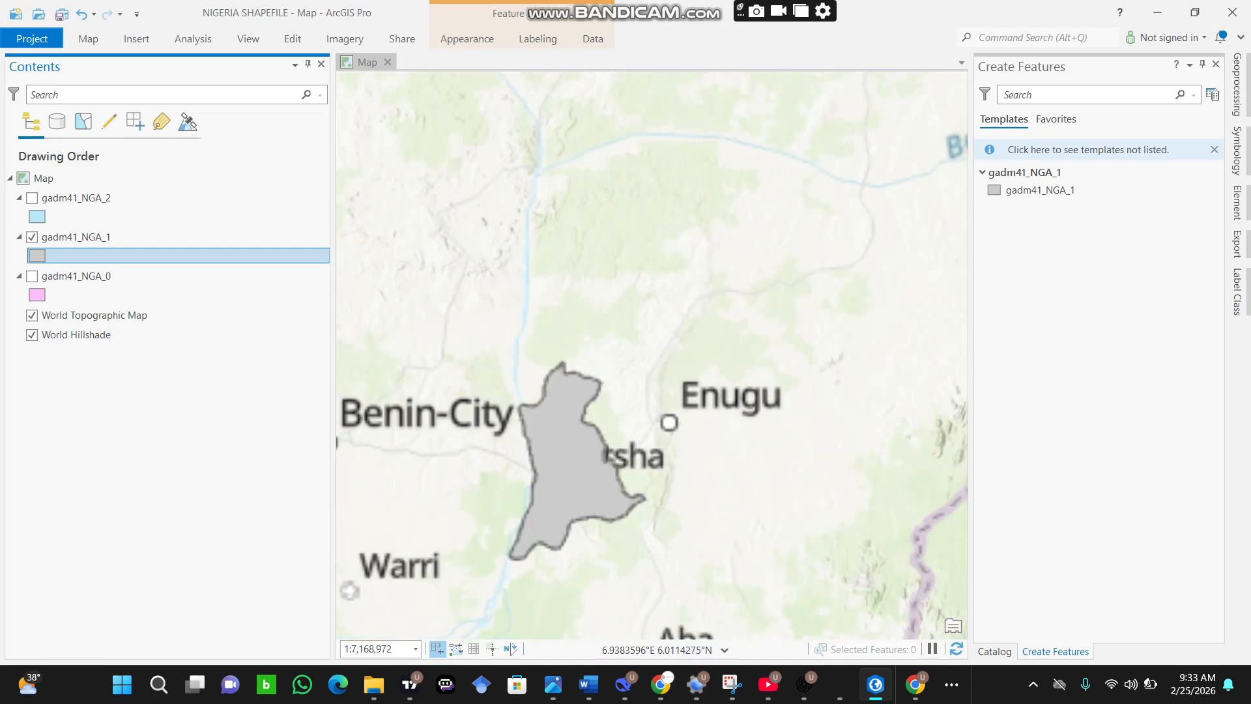
scroll(558, 491, "down", 3)
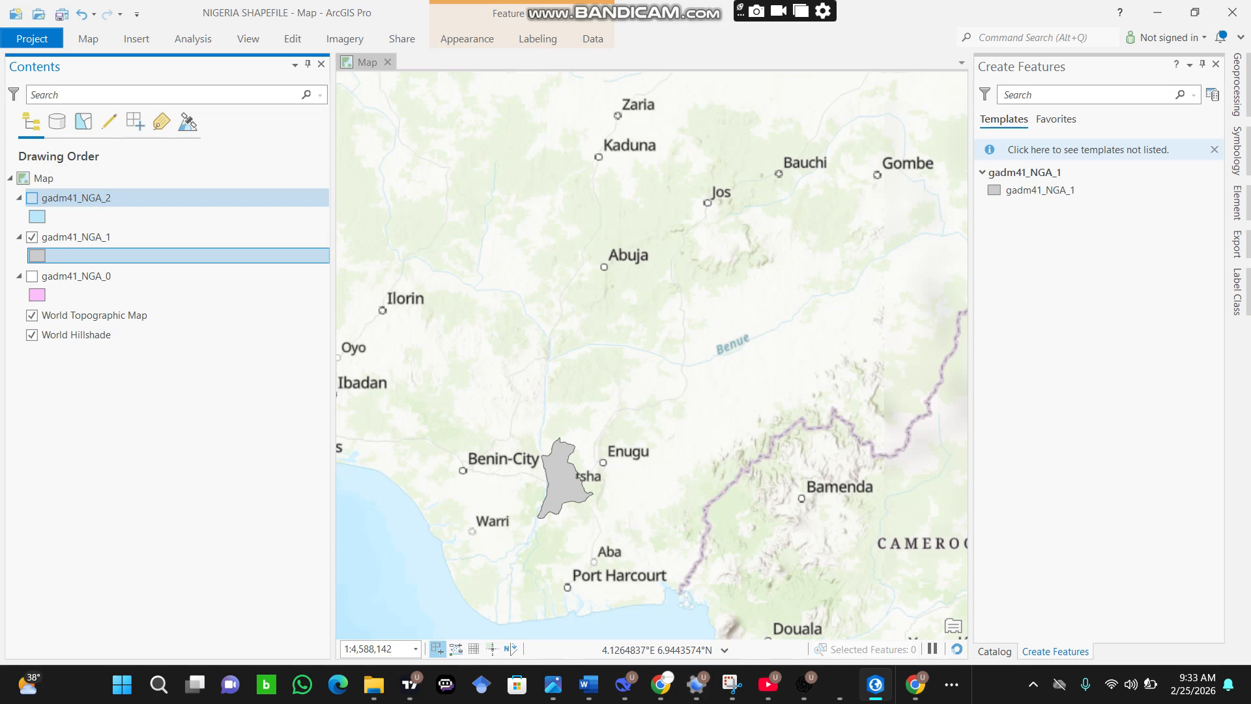
- Show the gadm41_NGA_2 layer and filter it with a definition query where NAME_1 is equal to Anambra
right_click(68, 197)
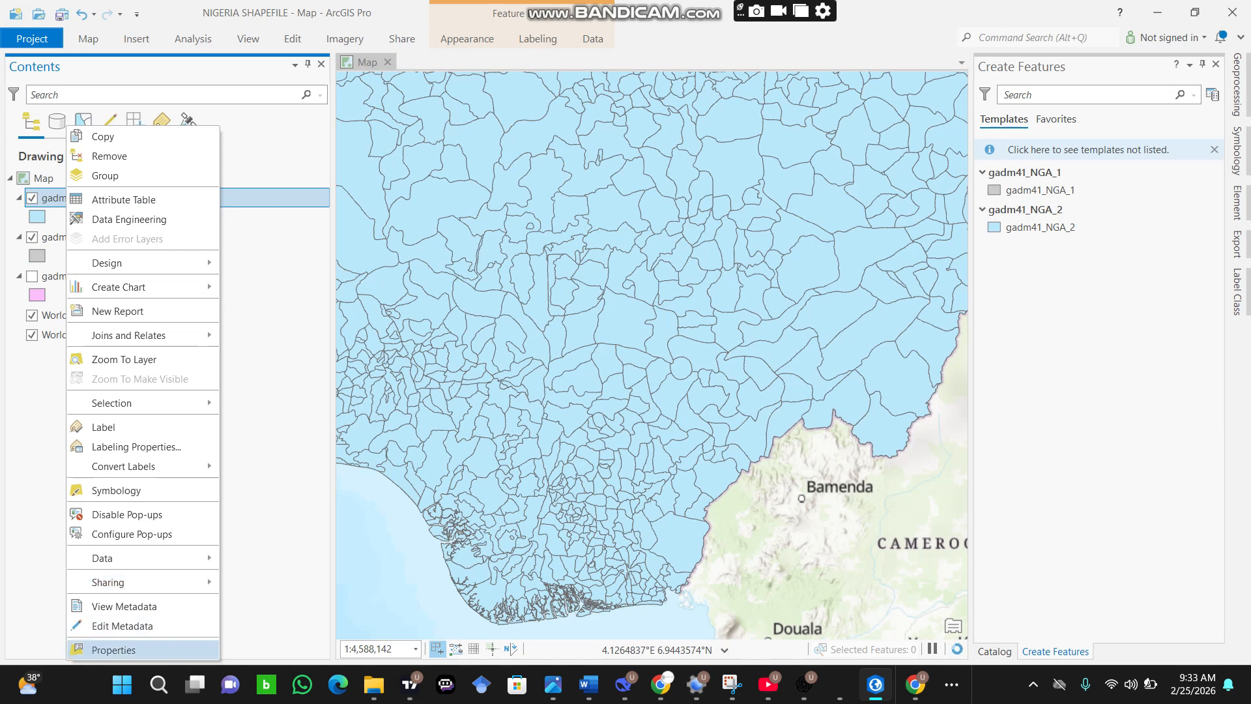
left_click(114, 650)
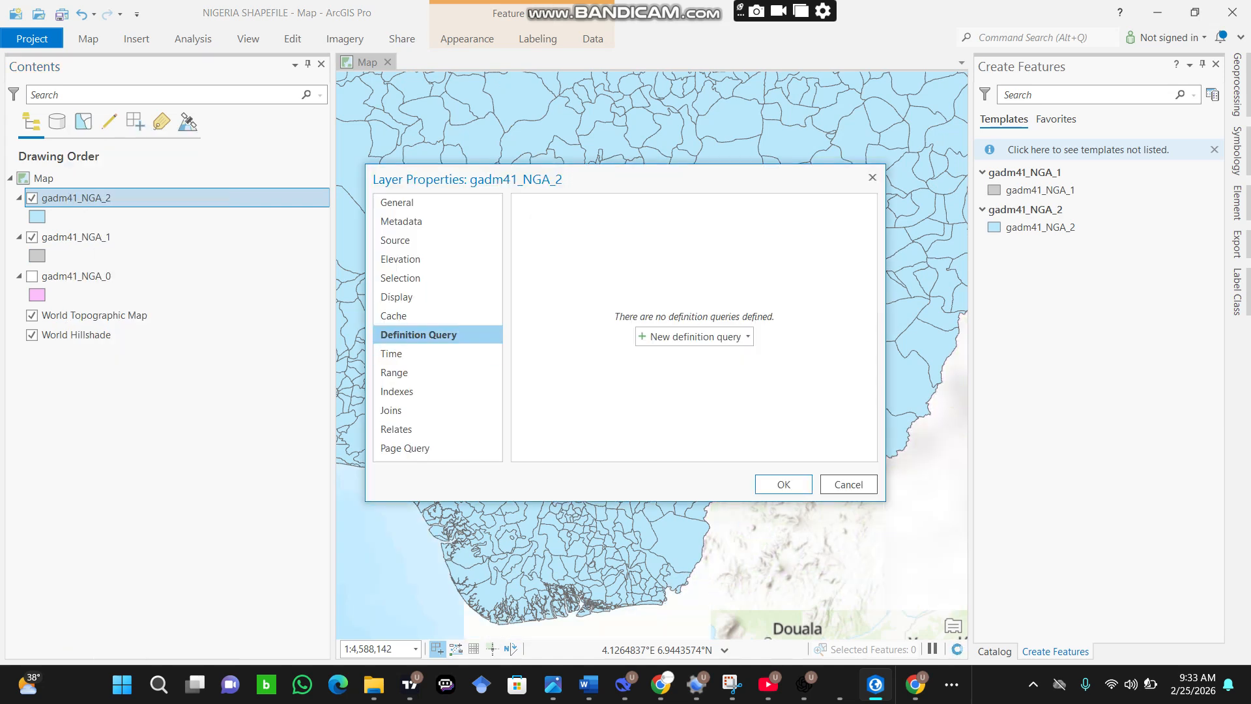
left_click(693, 336)
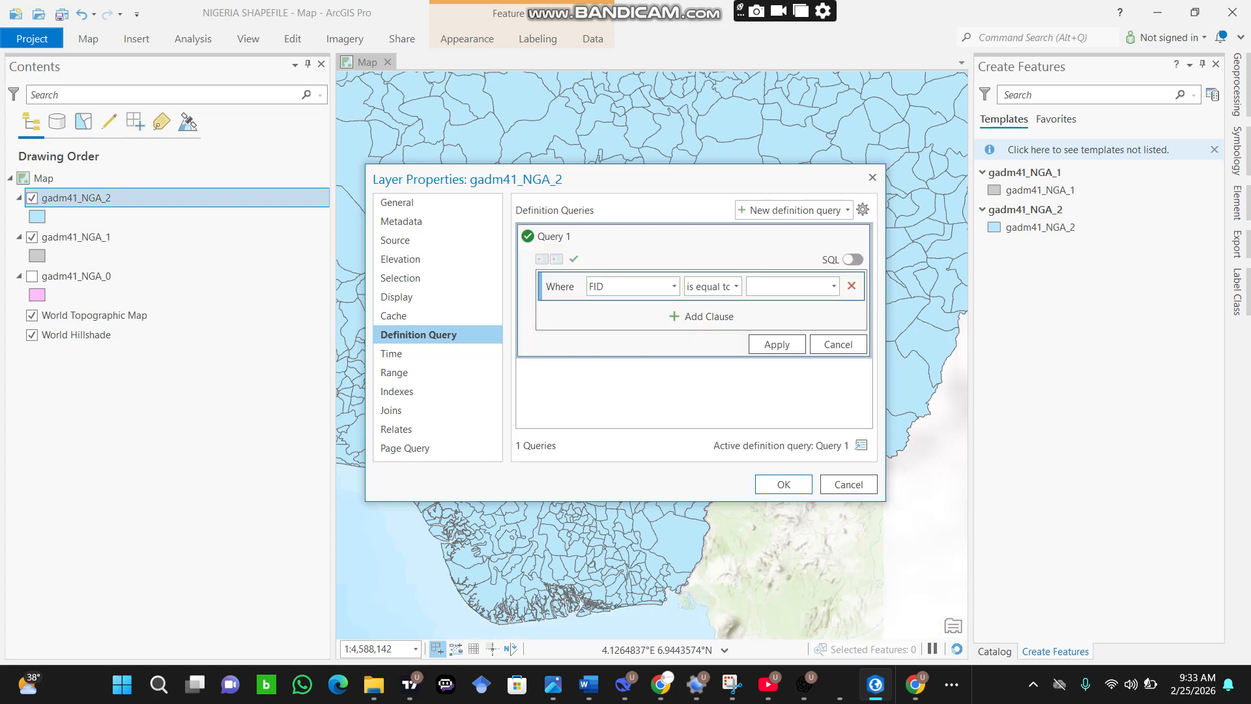
left_click(674, 286)
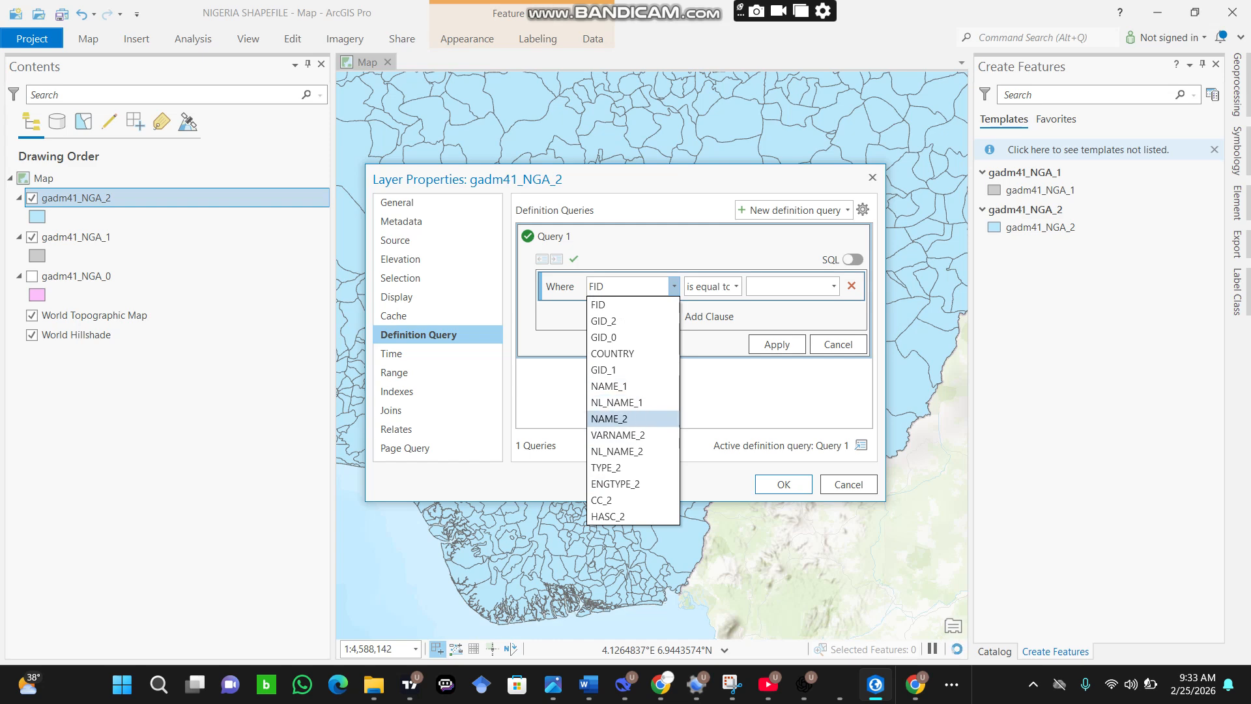
left_click(608, 419)
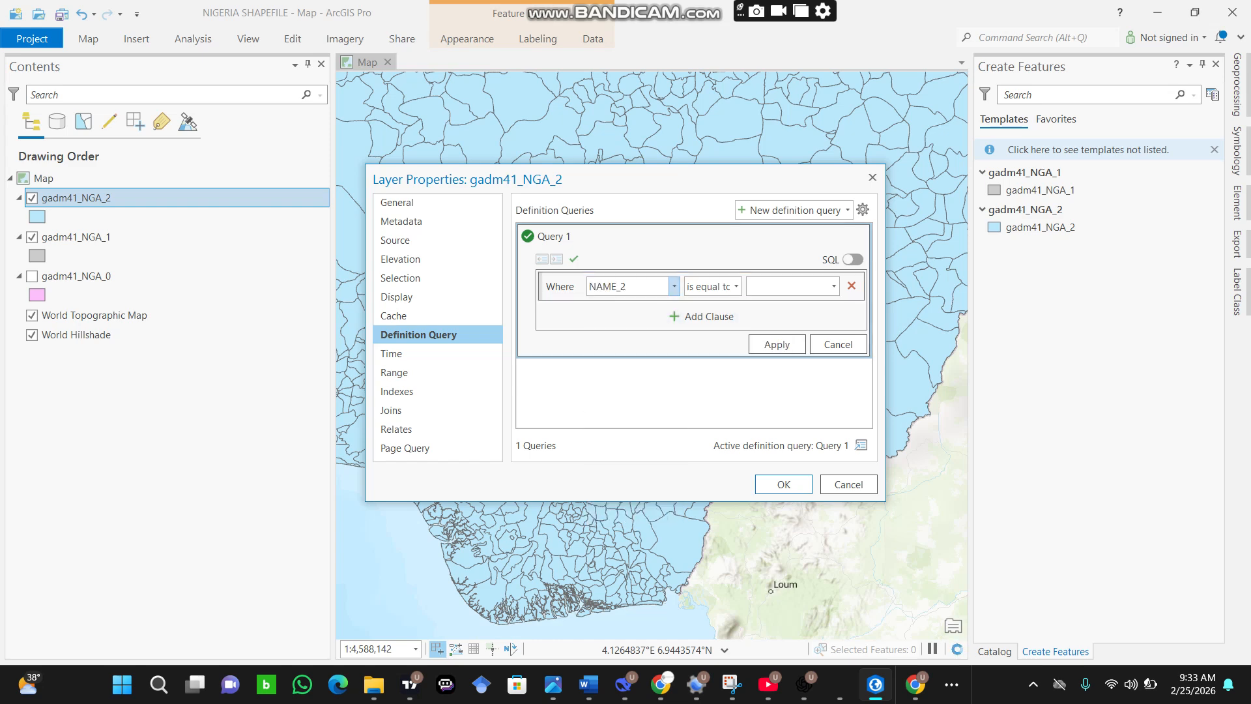
left_click(674, 286)
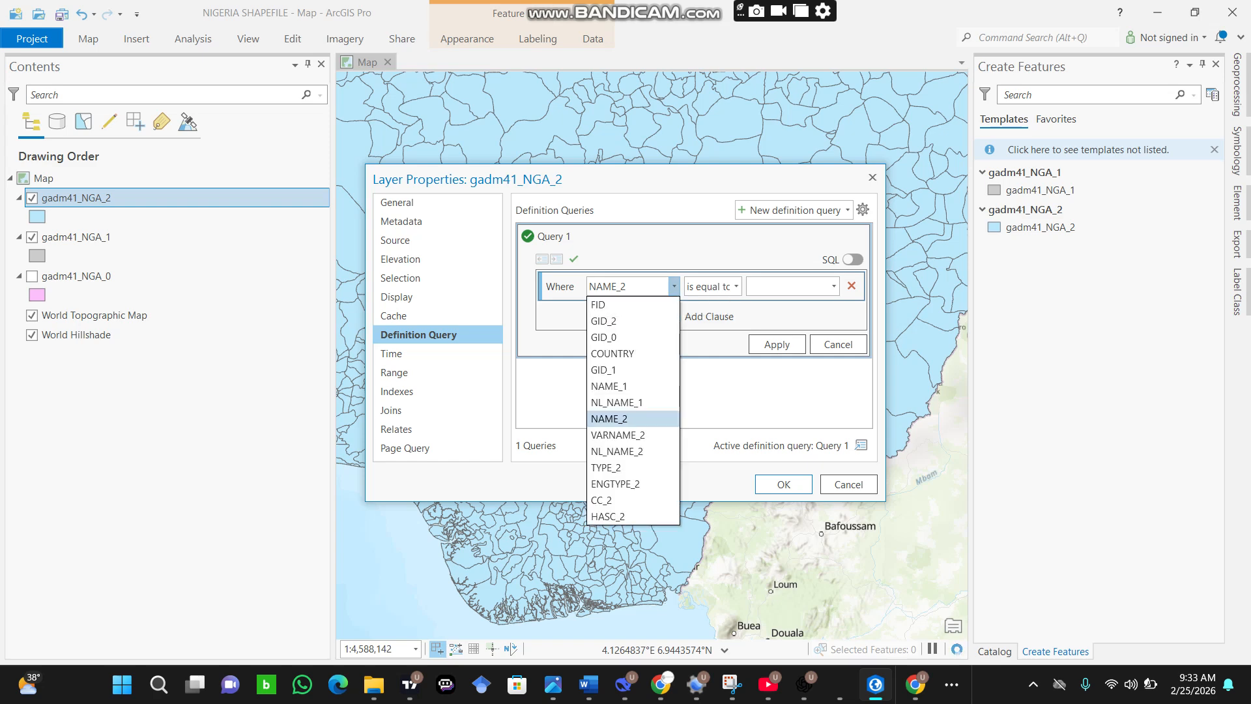
left_click(609, 387)
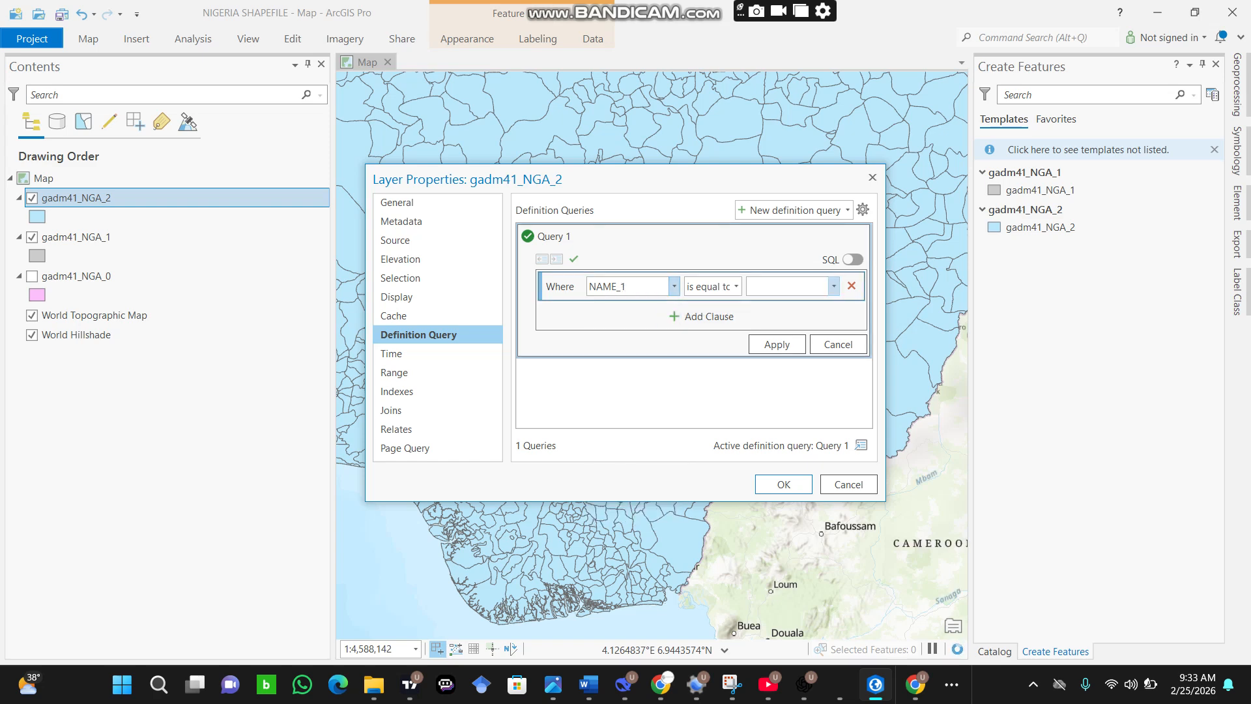
left_click(833, 286)
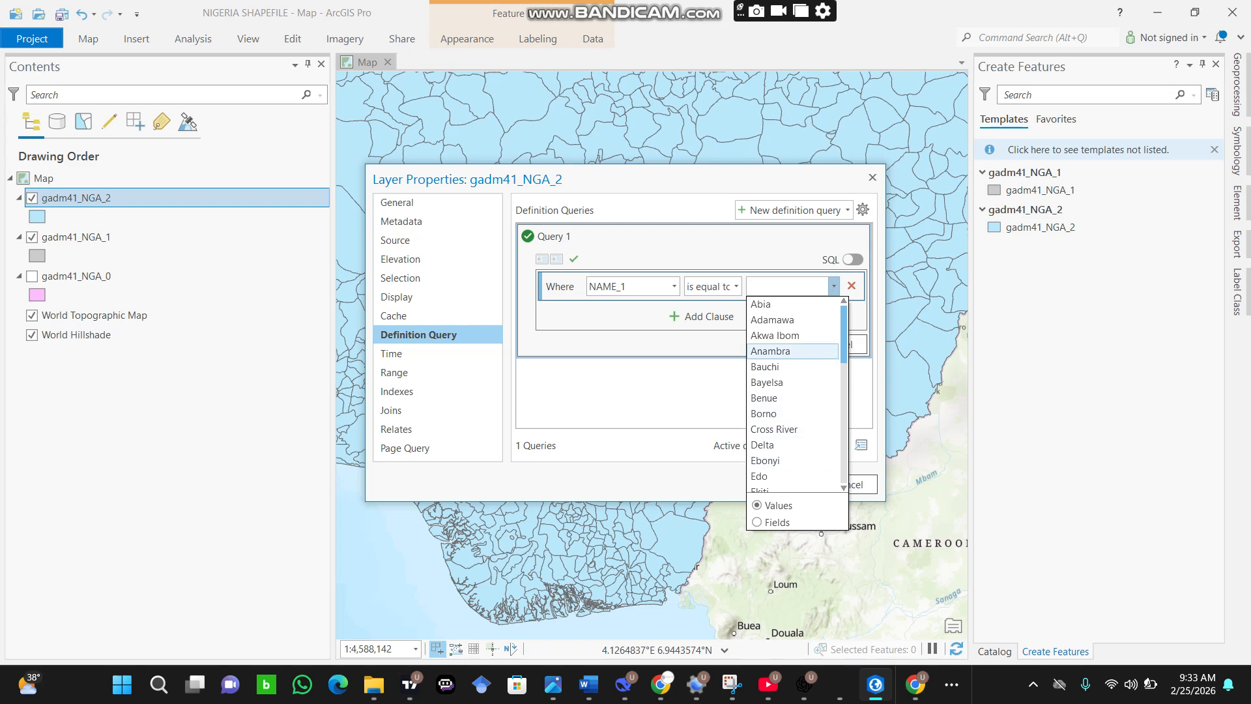
left_click(770, 350)
left_click(776, 344)
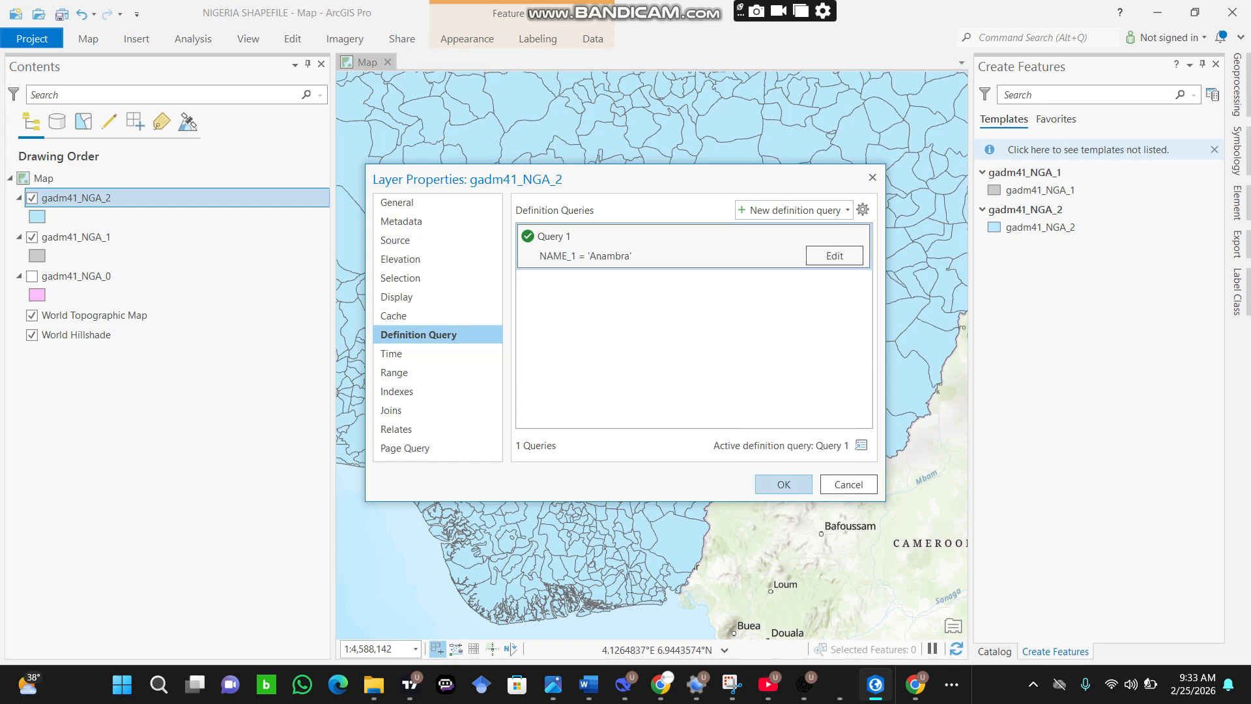
left_click(783, 484)
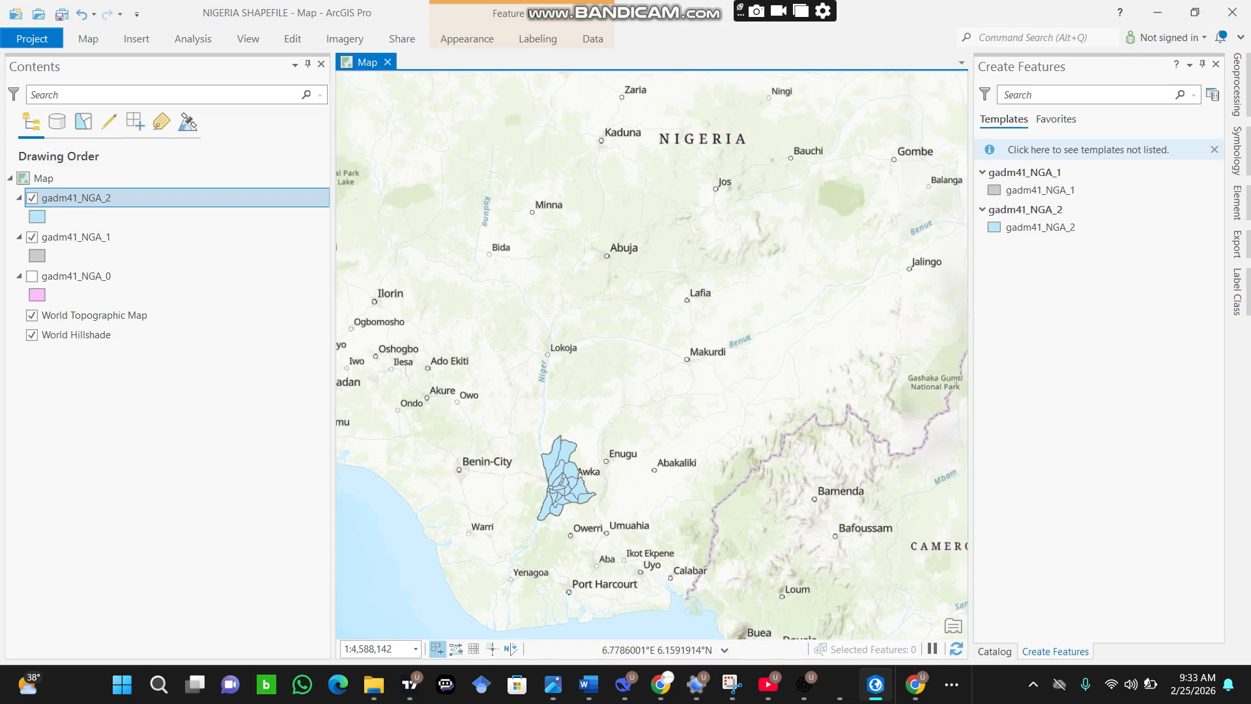
- Replace the label expression of the gadm41_NGA_2 layer with the NAME_2 field and apply it
scroll(549, 484, "up", 4)
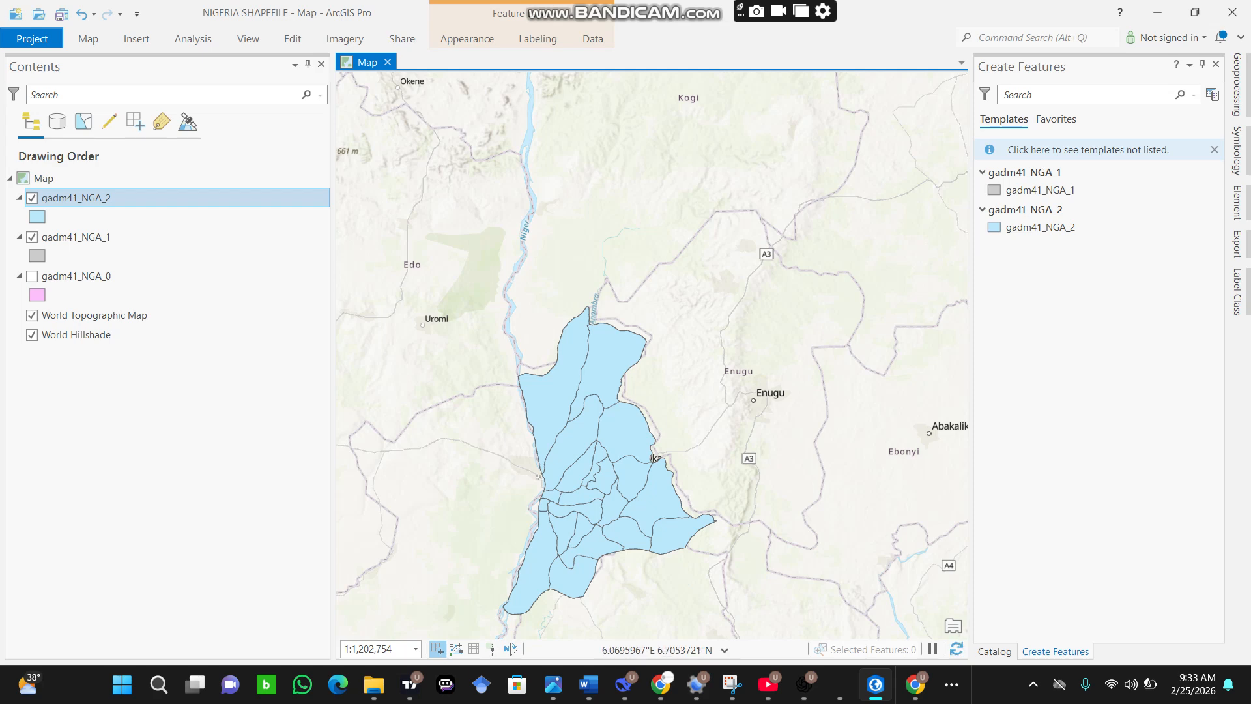
right_click(133, 198)
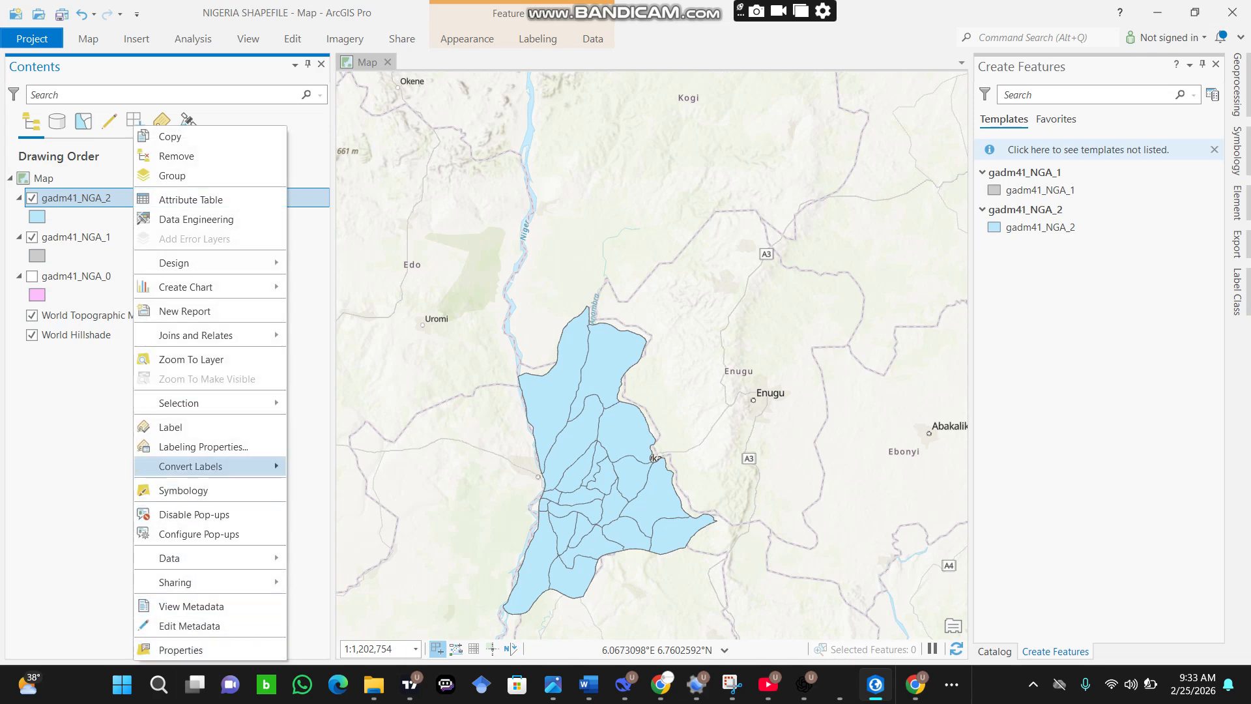
left_click(203, 446)
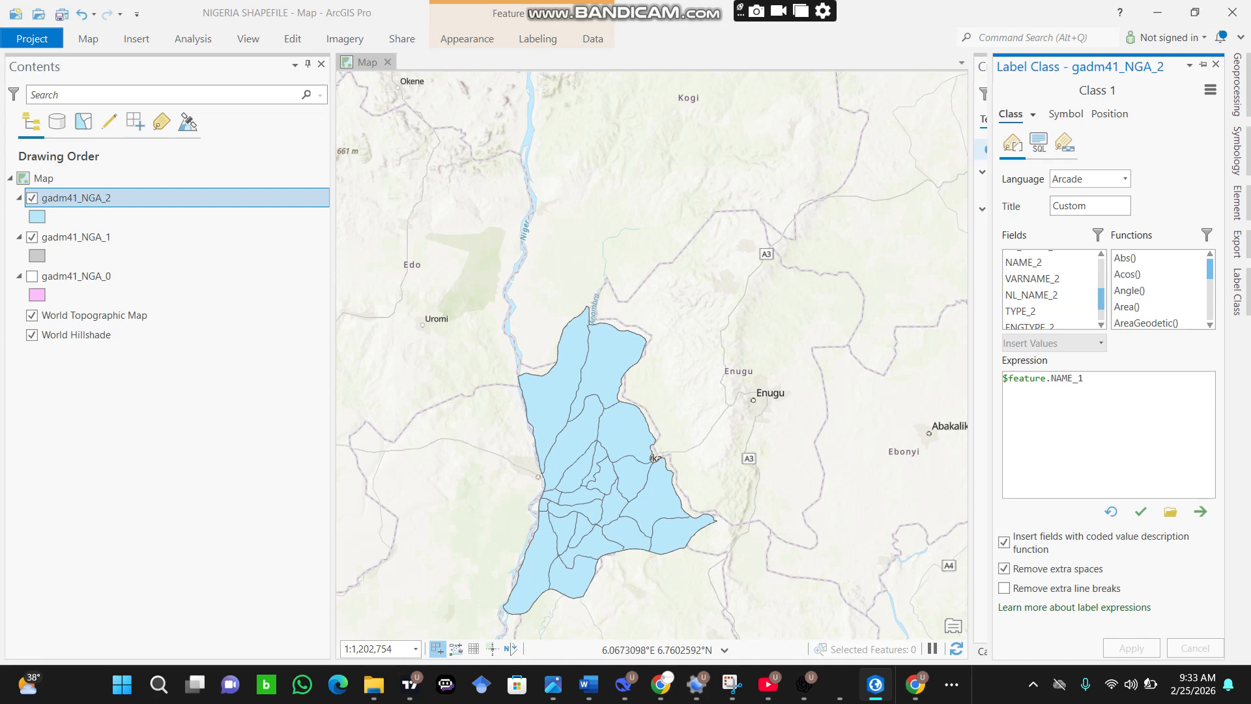
left_click_drag(1086, 378, 1003, 379)
key("BackSpace")
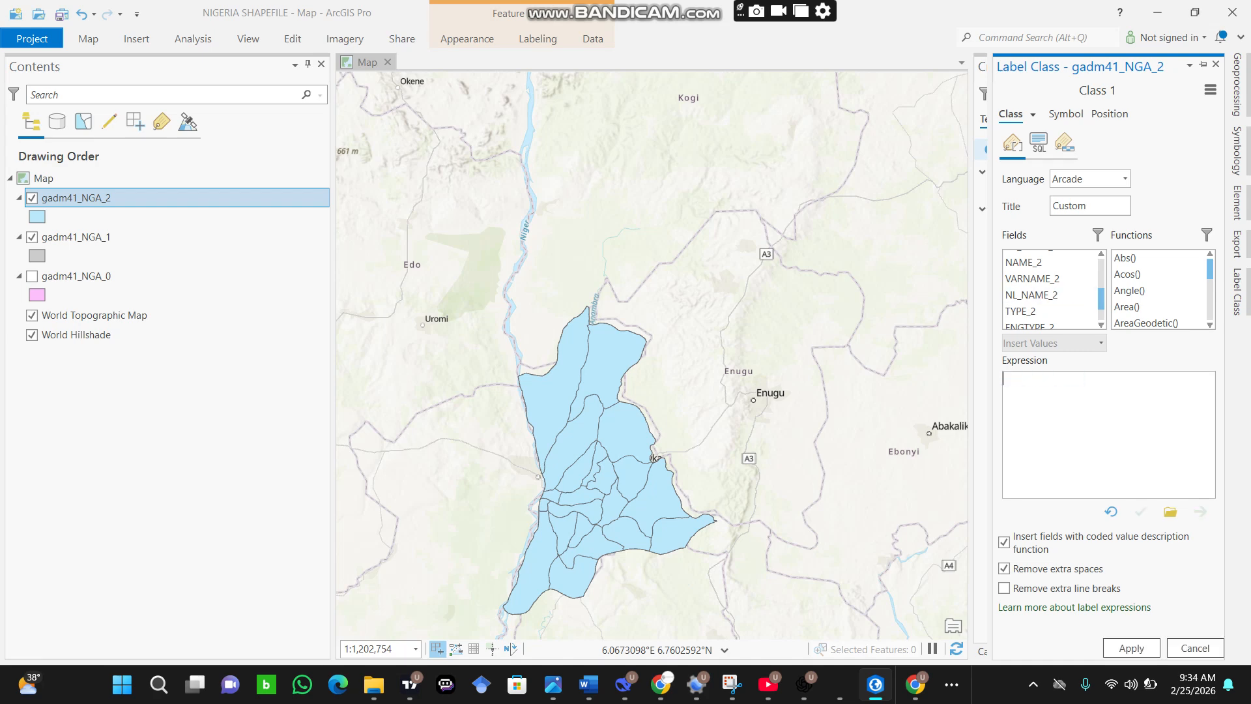
left_click(1024, 262)
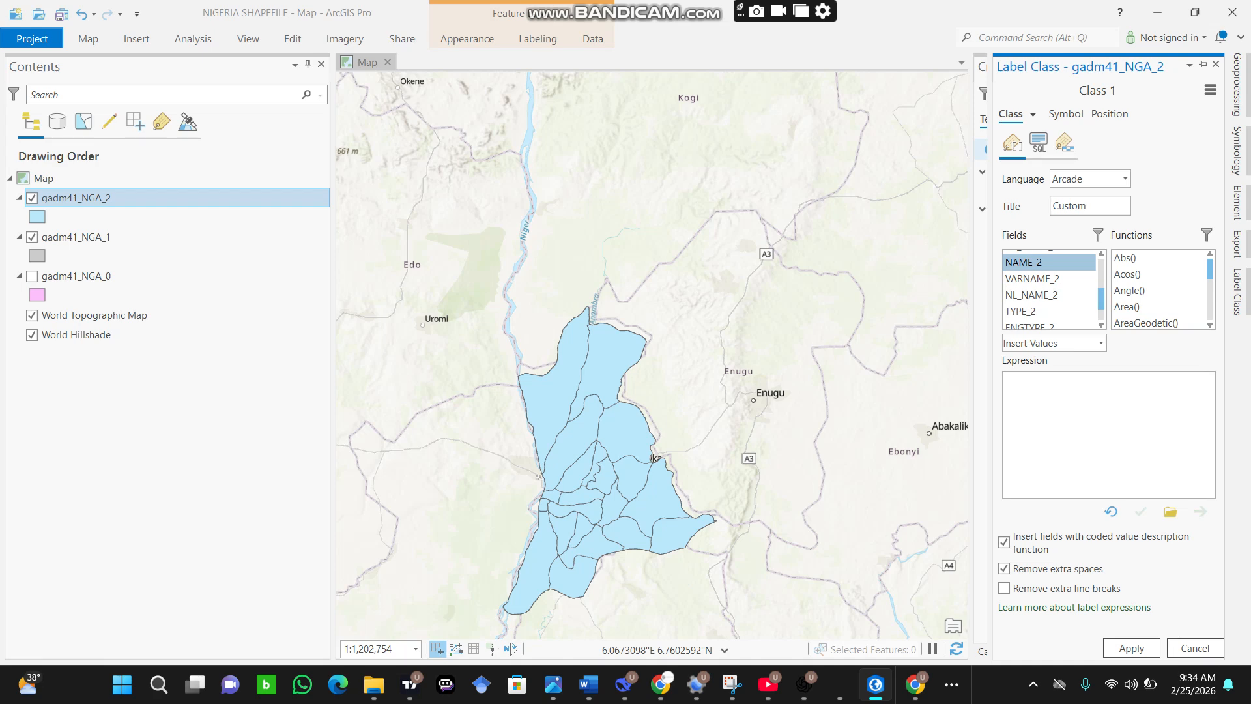
double_click(1023, 262)
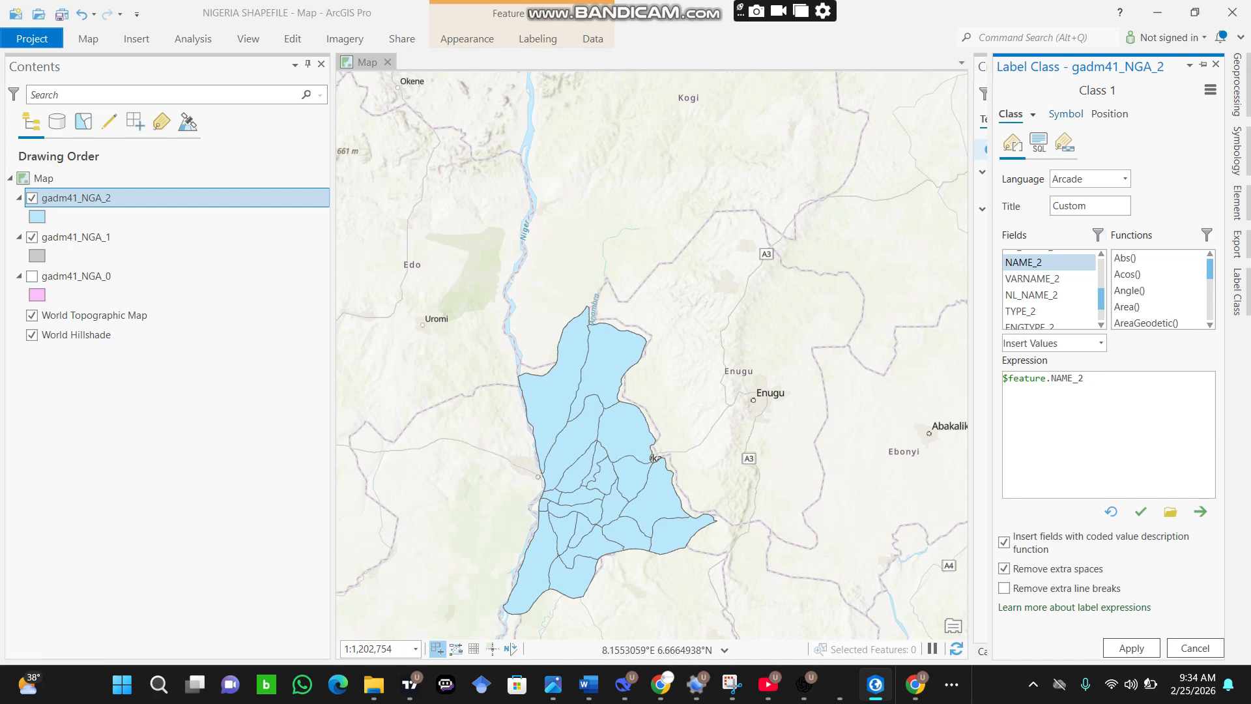
left_click(1130, 647)
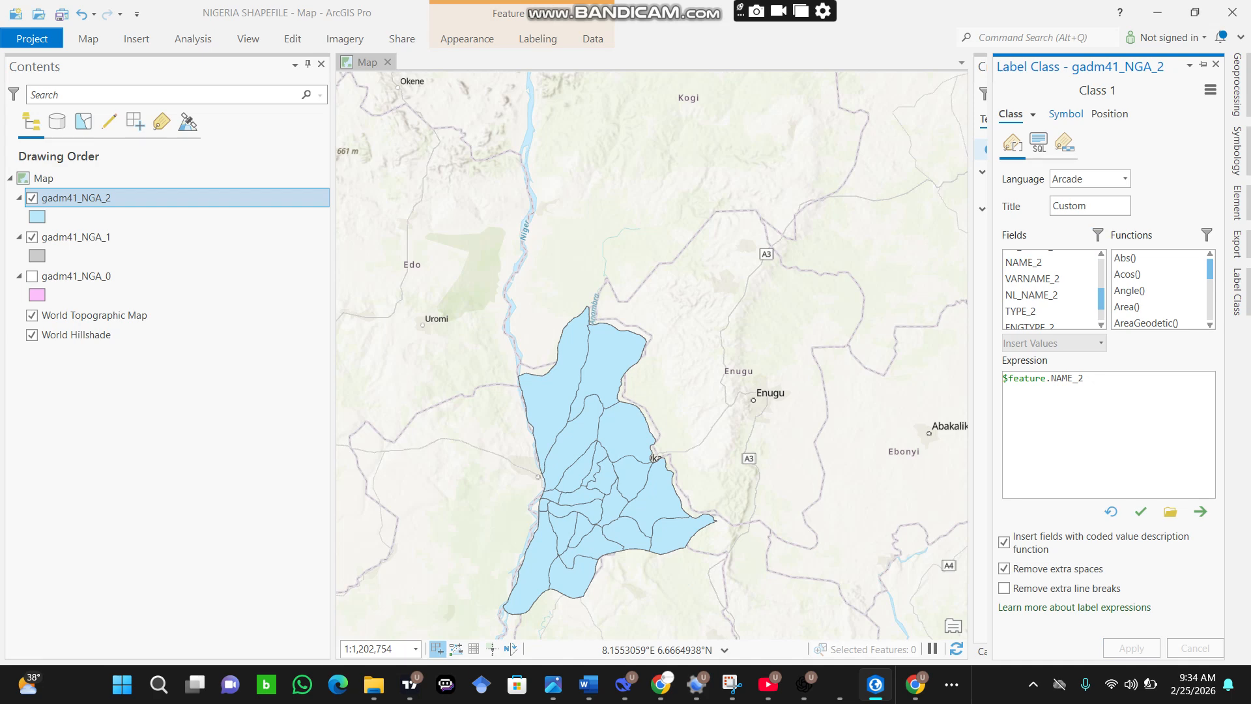
- Set the gadm41_NGA_2 label font to Times New Roman at 8 pt and apply the text symbol
left_click(1066, 113)
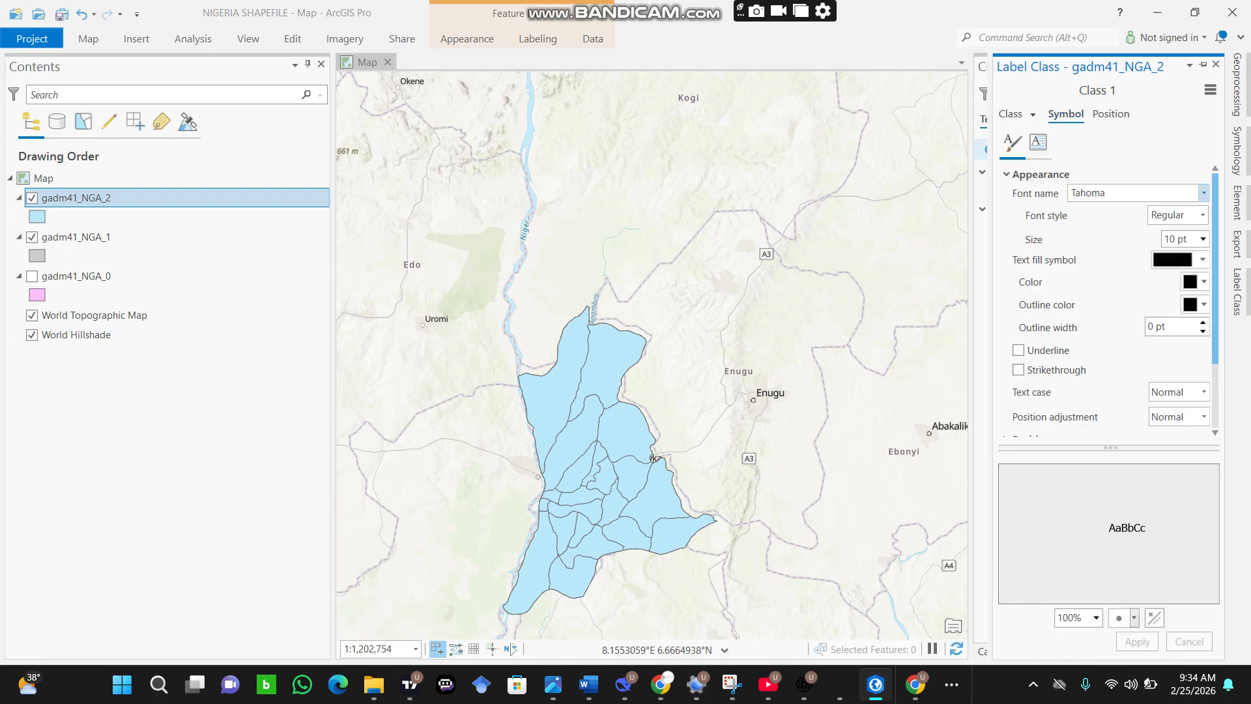
left_click(1203, 193)
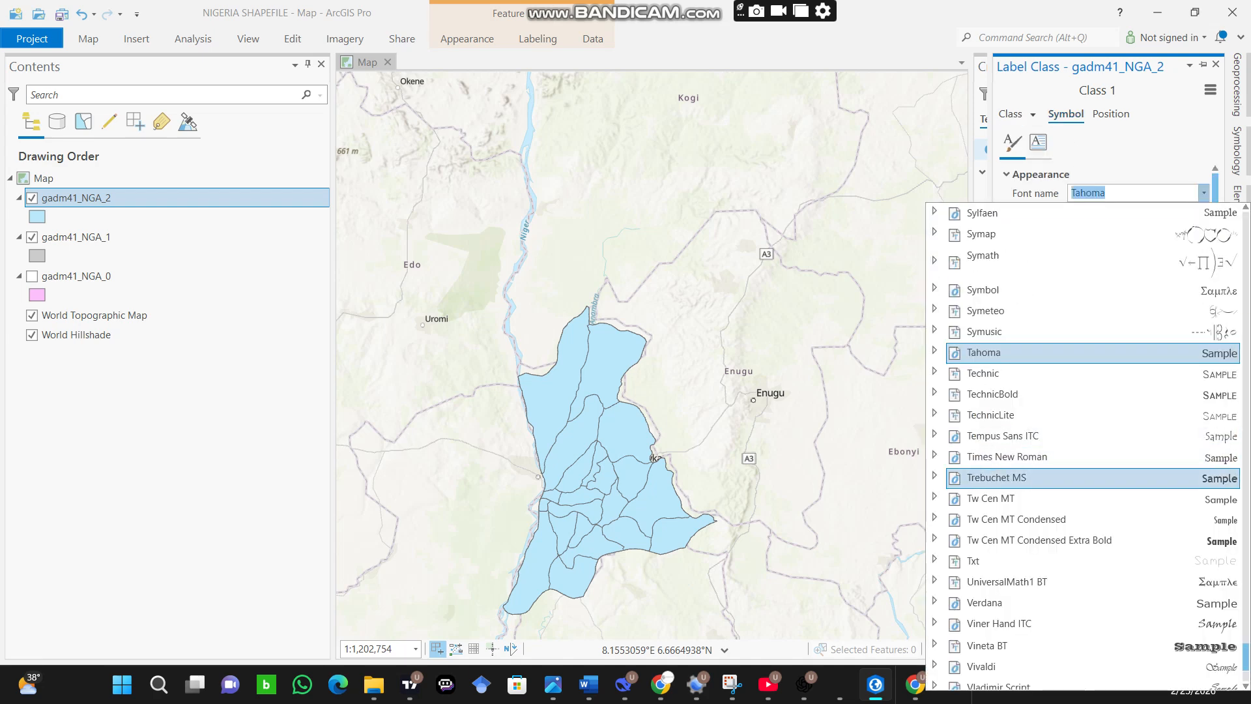
left_click(1007, 456)
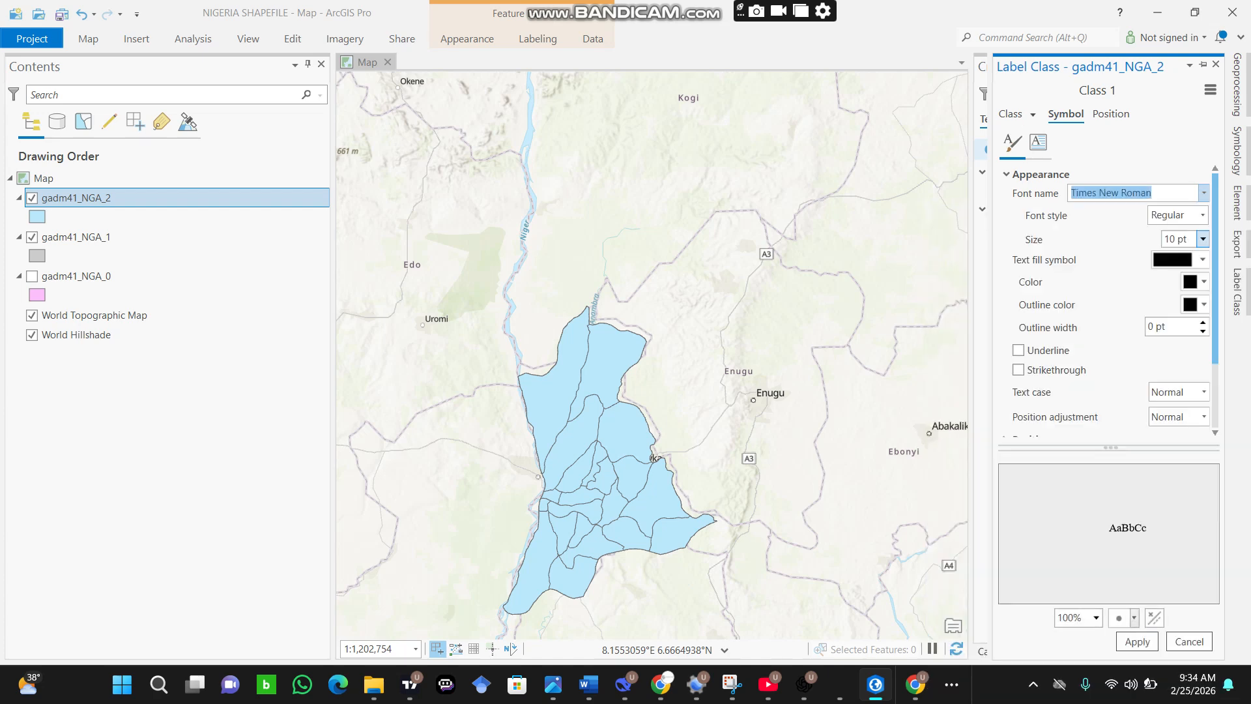
left_click(1203, 239)
left_click(1170, 307)
left_click(1136, 641)
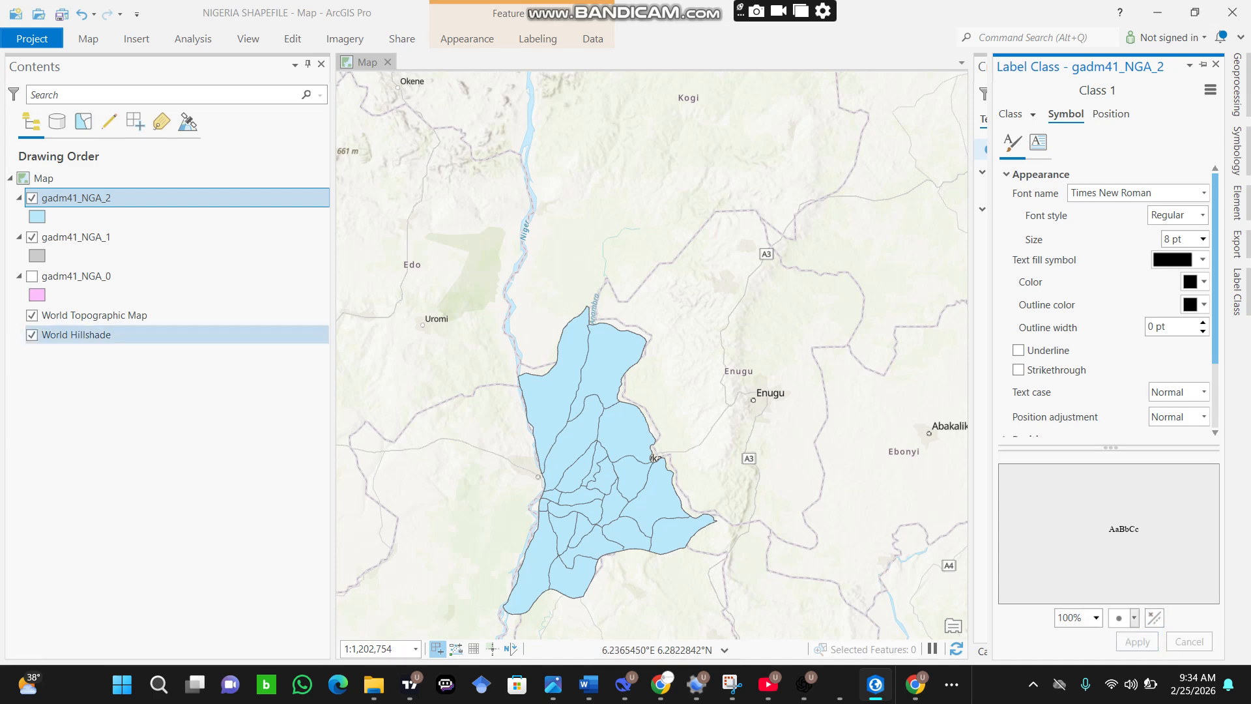
- Turn on labels for the gadm41_NGA_2 layer and inspect the local government names up close on the map
right_click(97, 198)
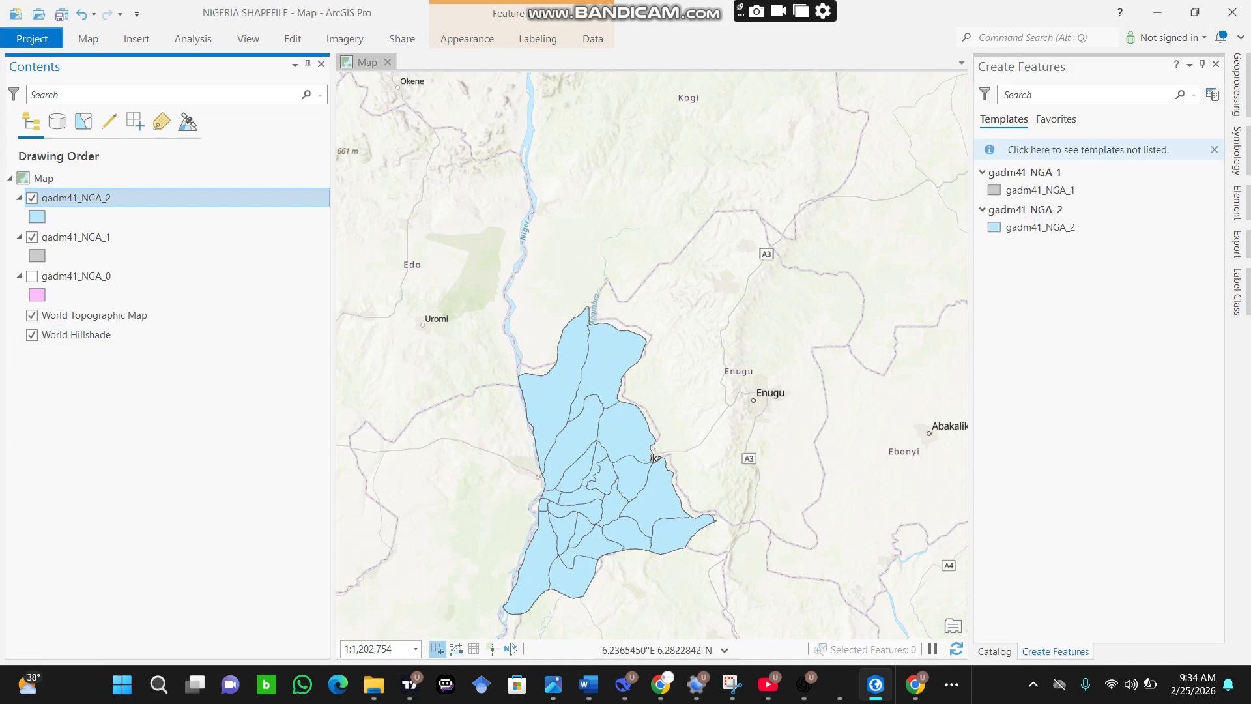
left_click(133, 427)
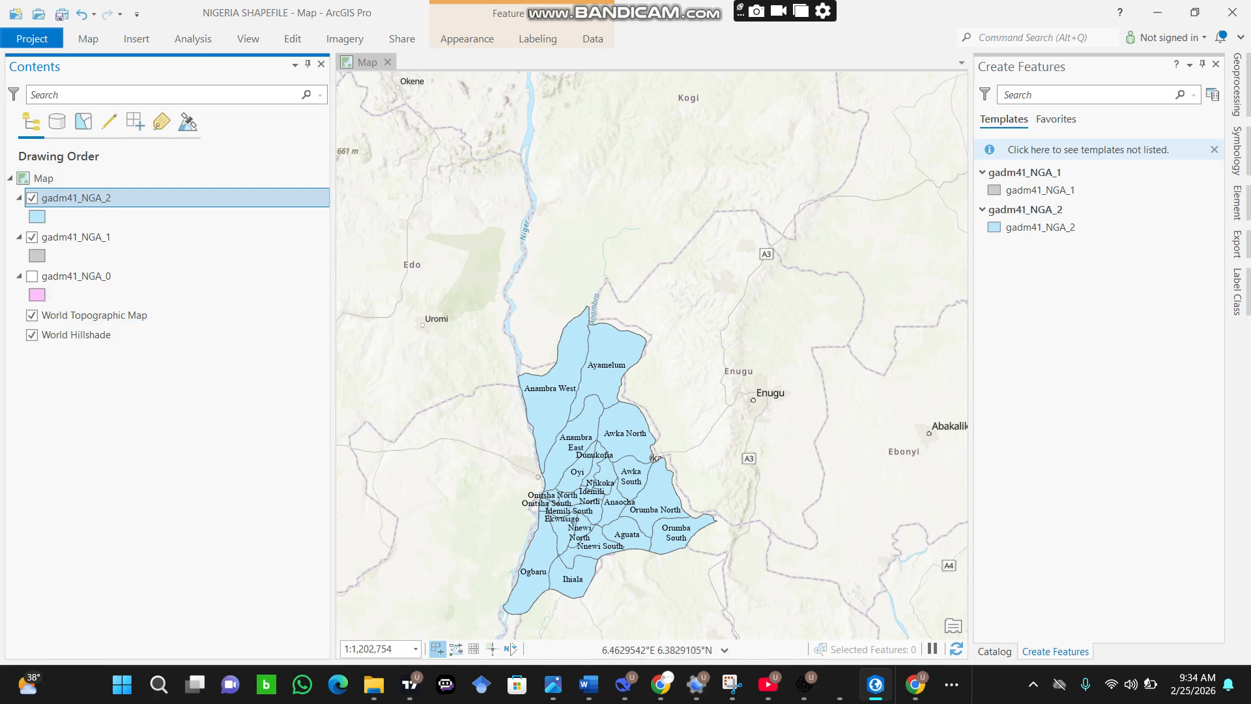
scroll(611, 534, "up", 5)
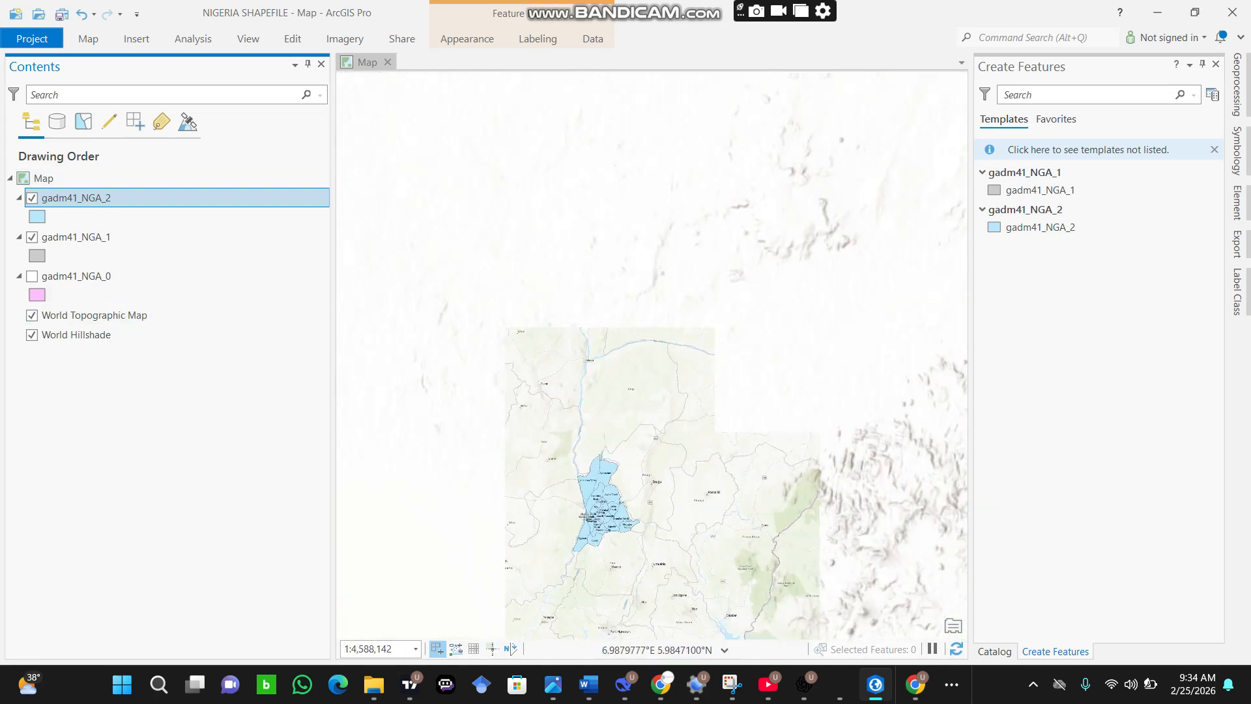
scroll(609, 529, "down", 3)
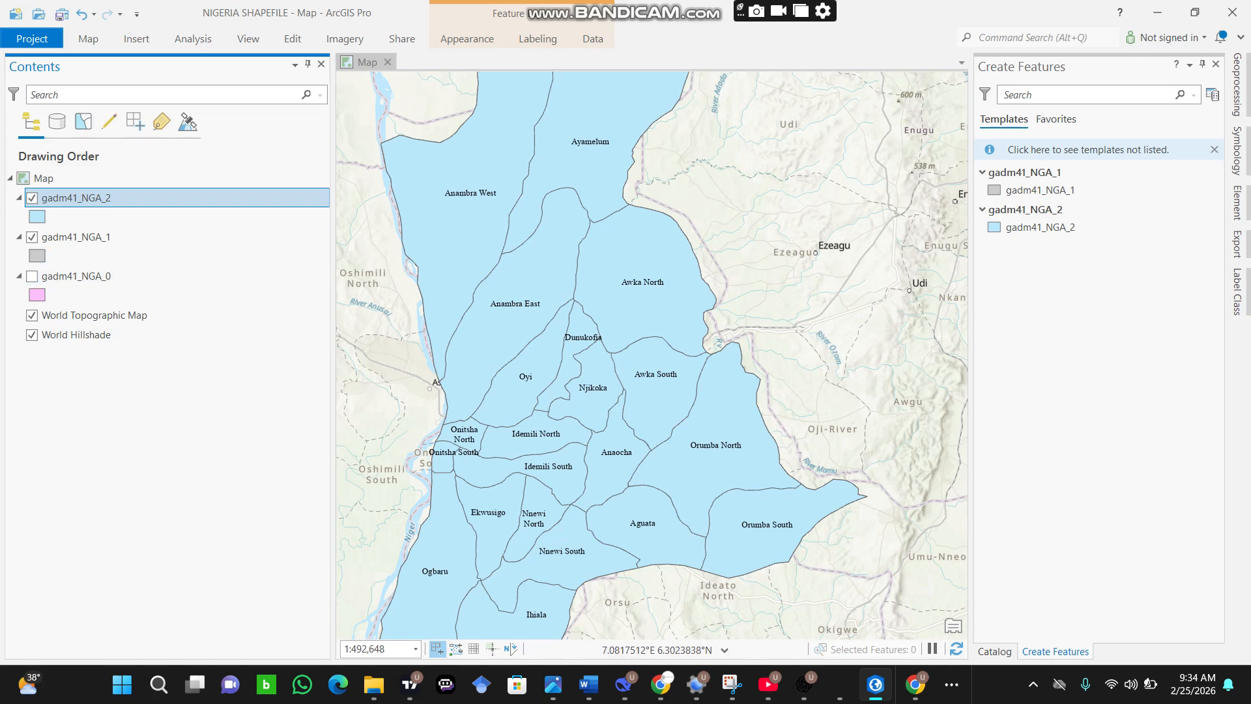
- Add a second copy of the gadm41_NGA_2 shapefile to the map from the gadm41_NGA_shp (2) folder in File Explorer
mouse_move(373, 684)
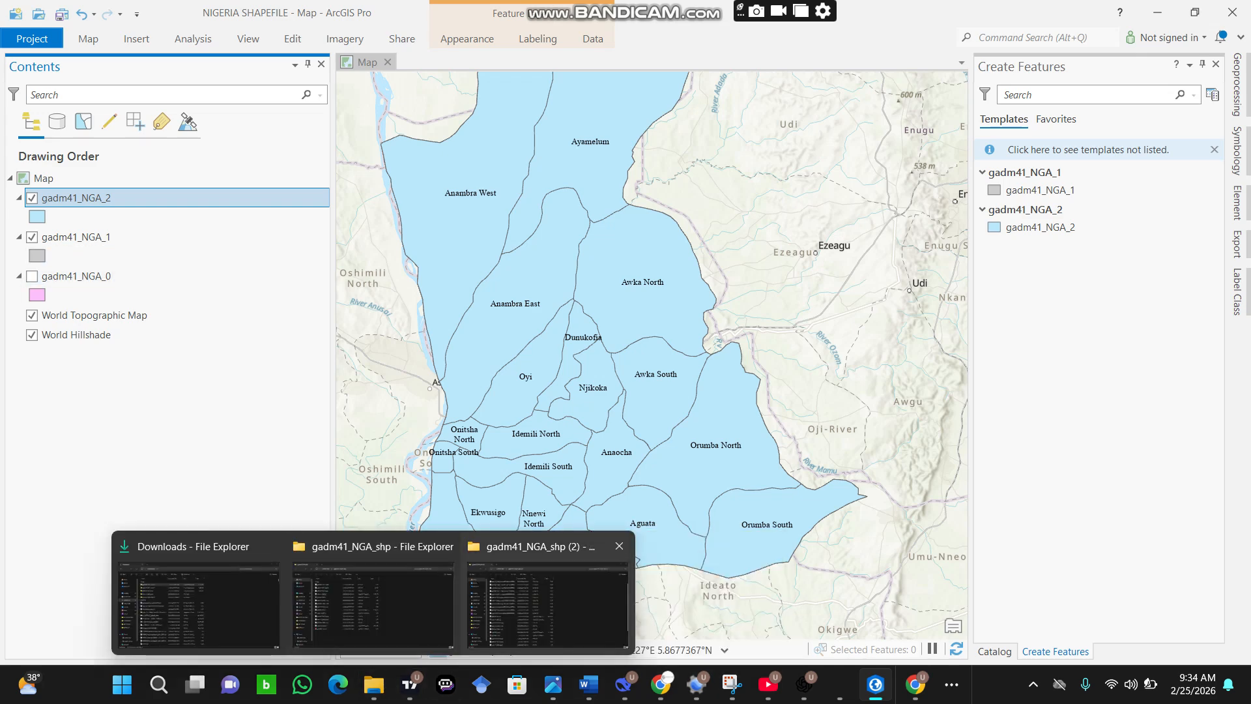
left_click(547, 606)
left_click_drag(270, 415, 873, 682)
left_click(482, 417)
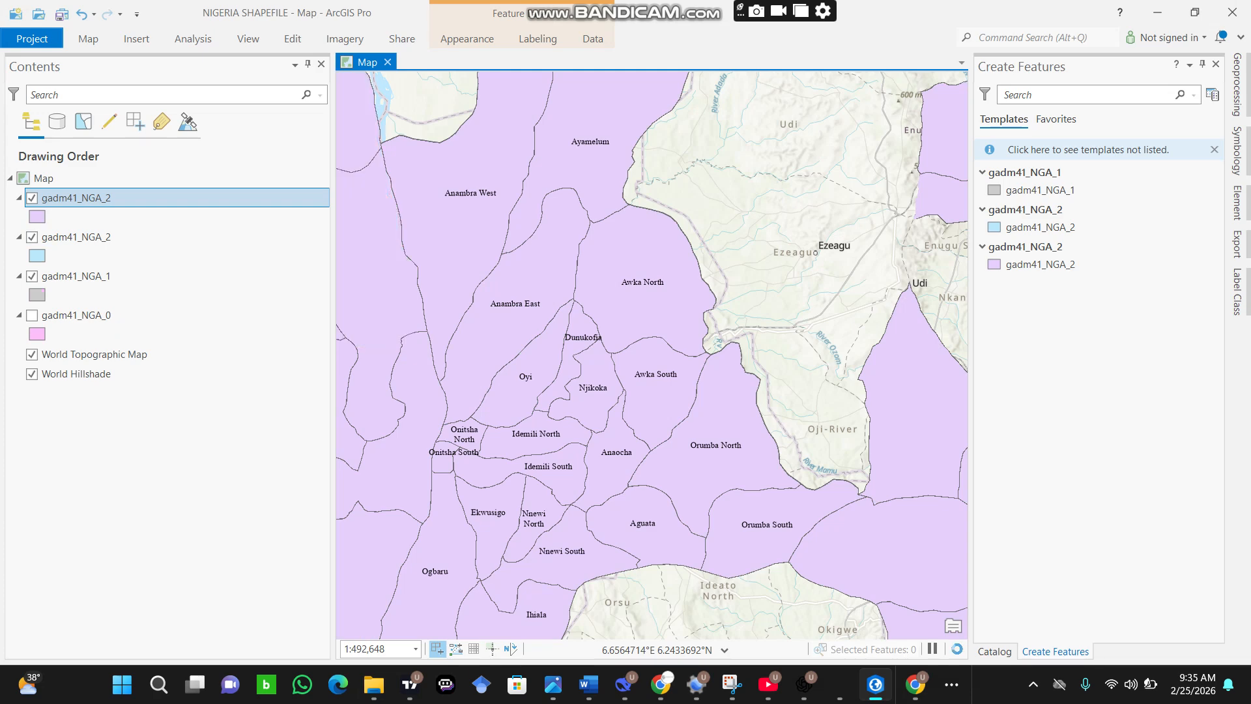
- Start a new definition query on the newly added gadm41_NGA_2 copy using the NAME_2 field
right_click(45, 197)
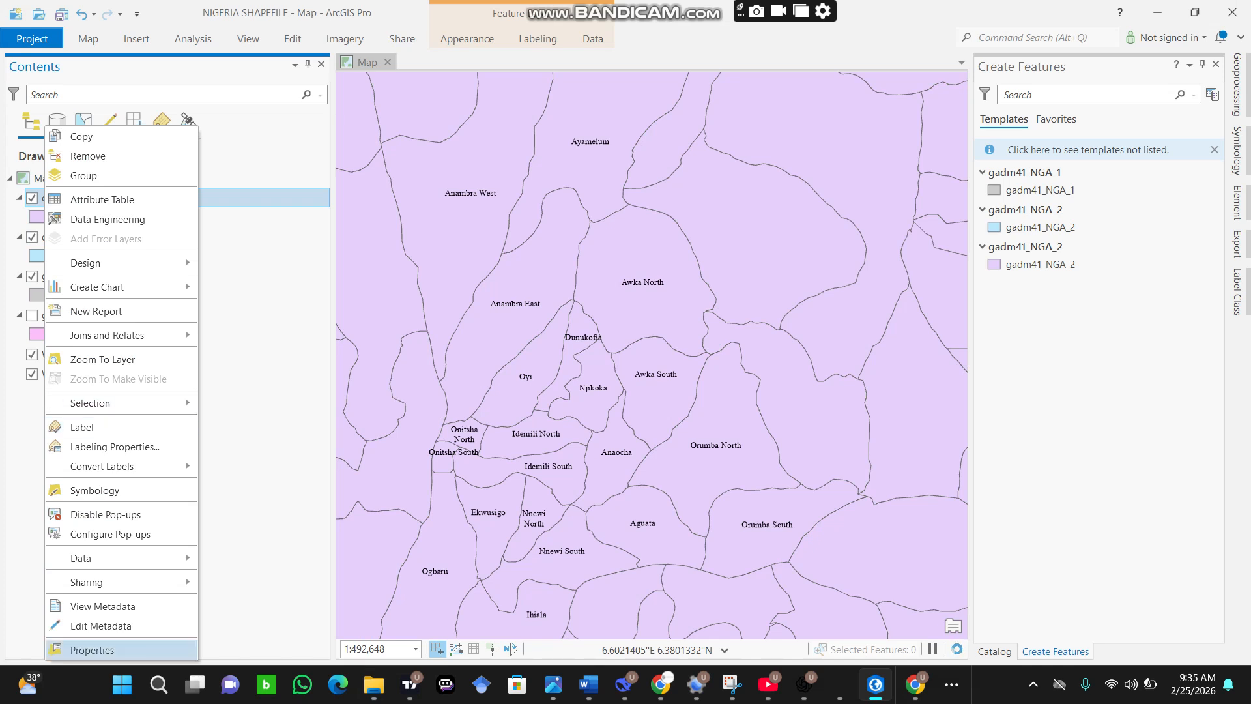
left_click(91, 649)
left_click(695, 336)
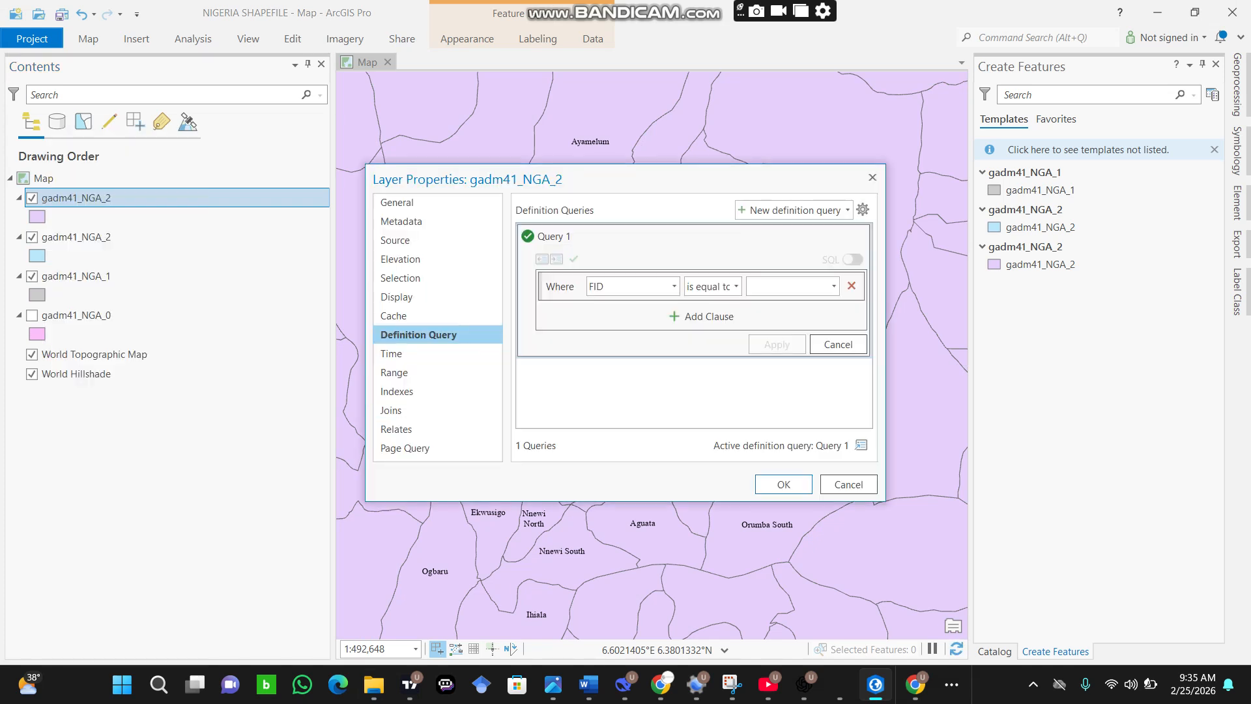
left_click(674, 286)
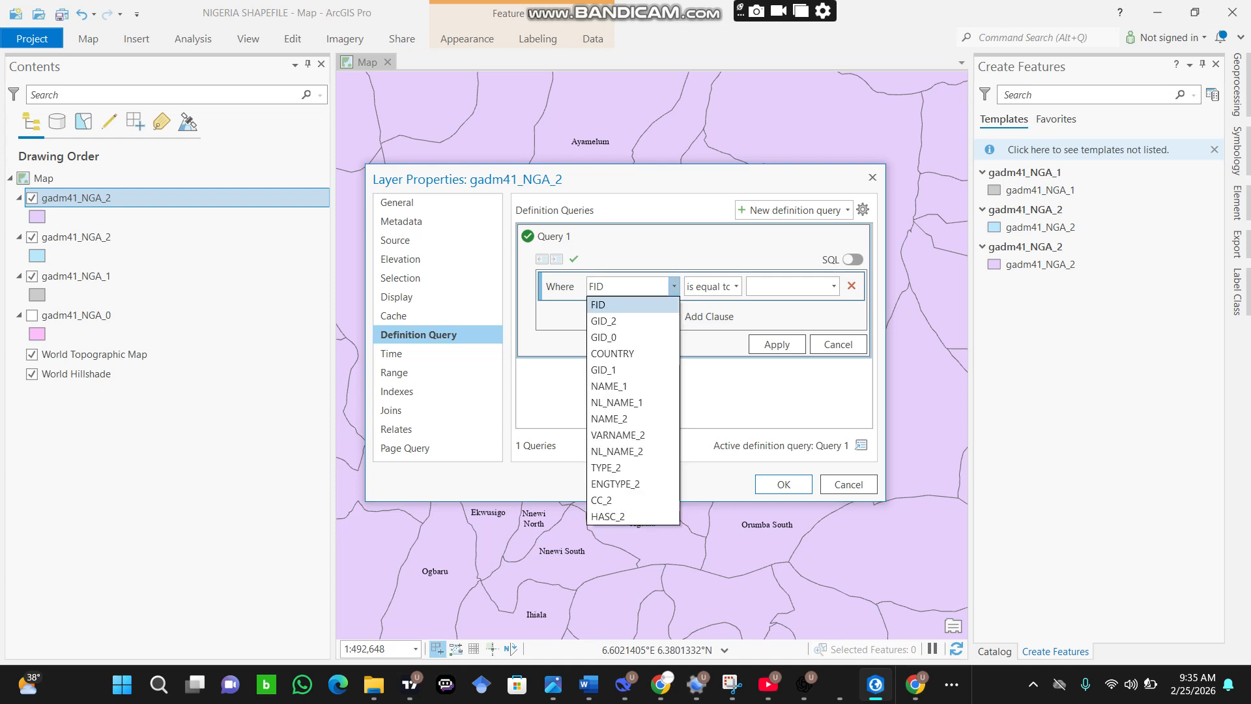
left_click(613, 420)
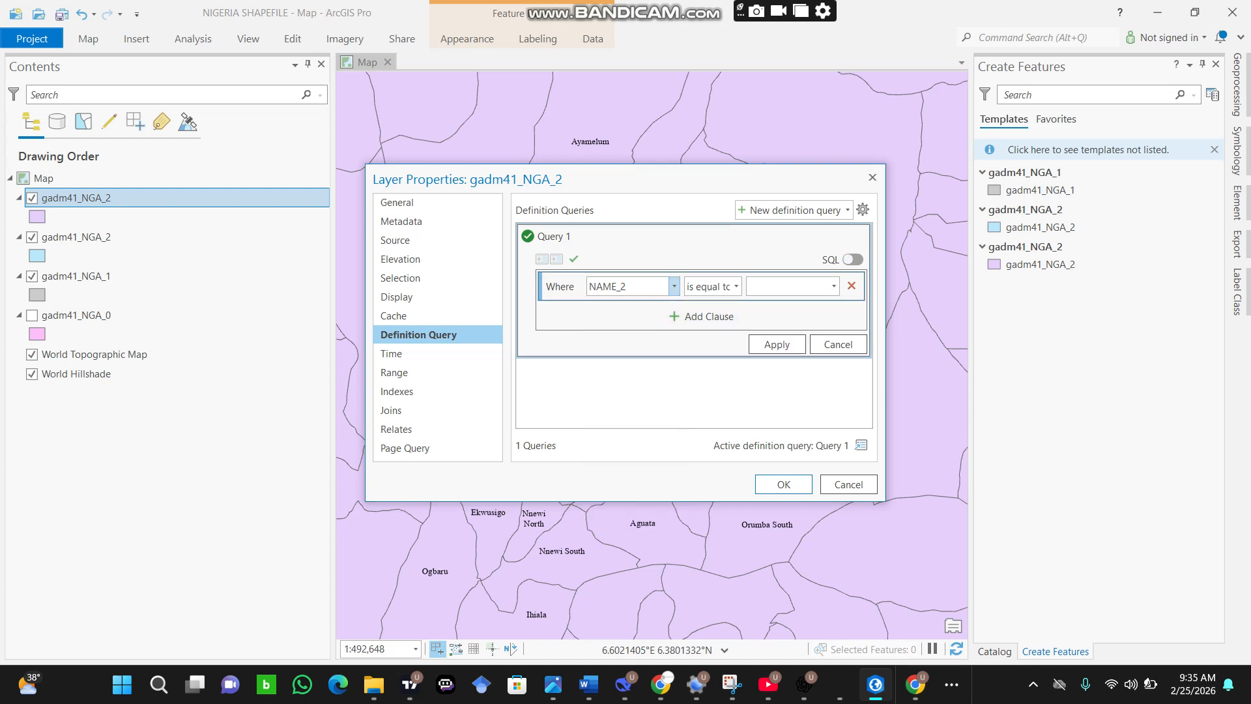
- Set the query value to Awka North and apply the definition query to the gadm41_NGA_2 copy
left_click(834, 286)
scroll(793, 445, "down", 4)
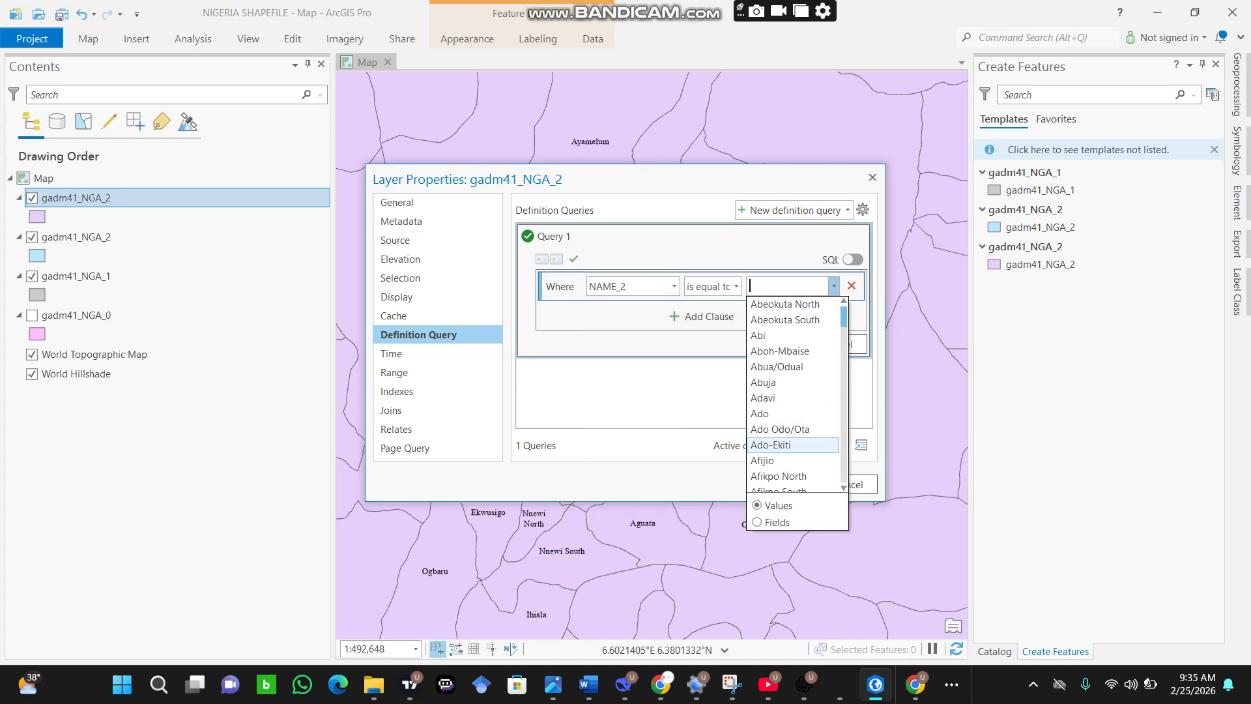
scroll(793, 445, "down", 10)
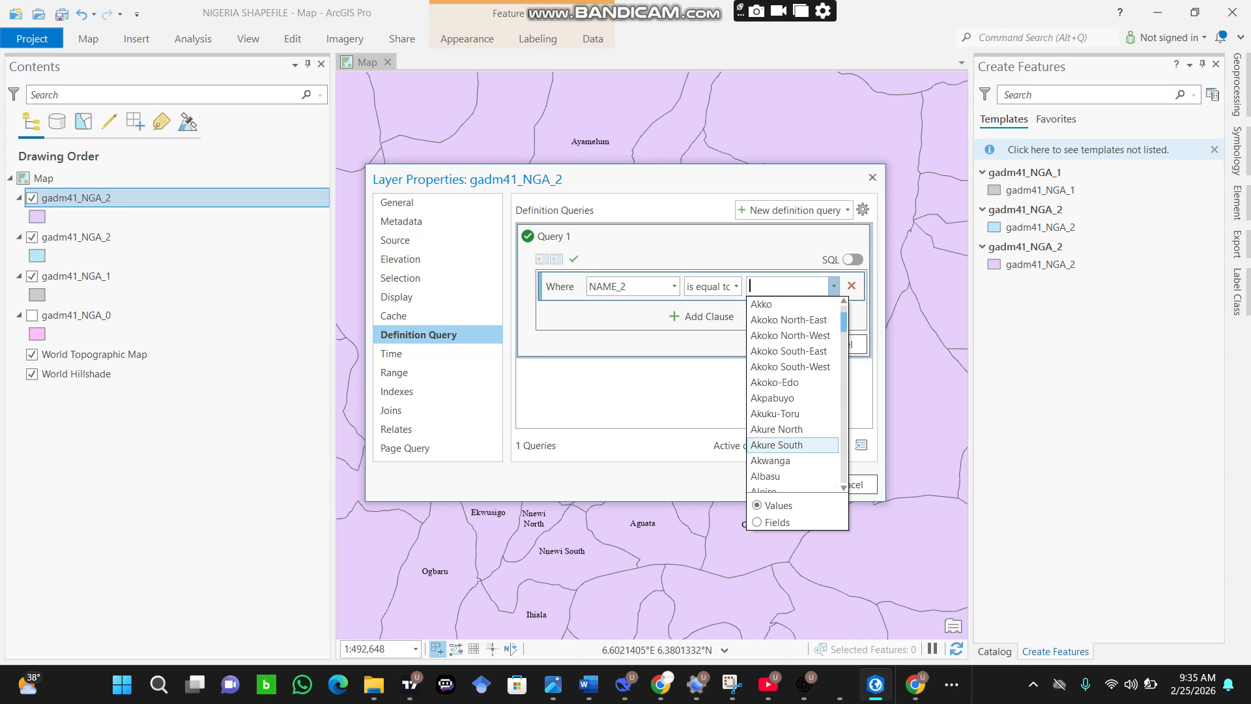
scroll(793, 424, "down", 7)
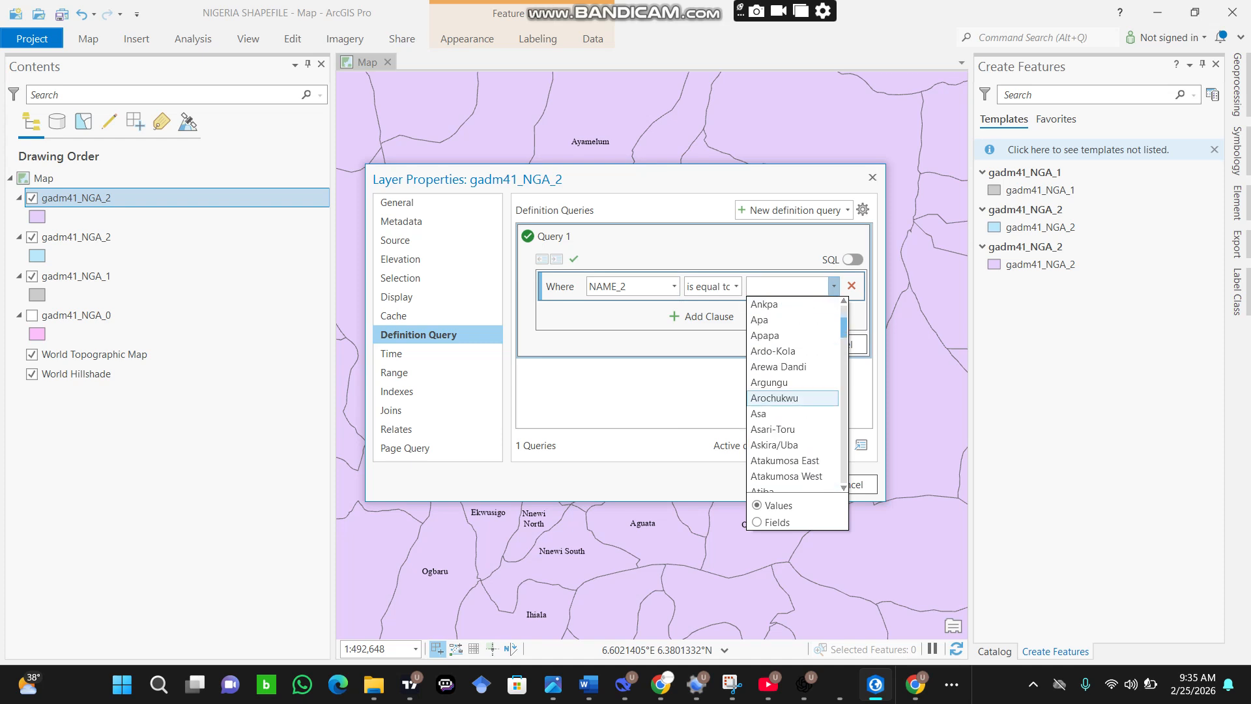
scroll(793, 423, "down", 3)
left_click(778, 442)
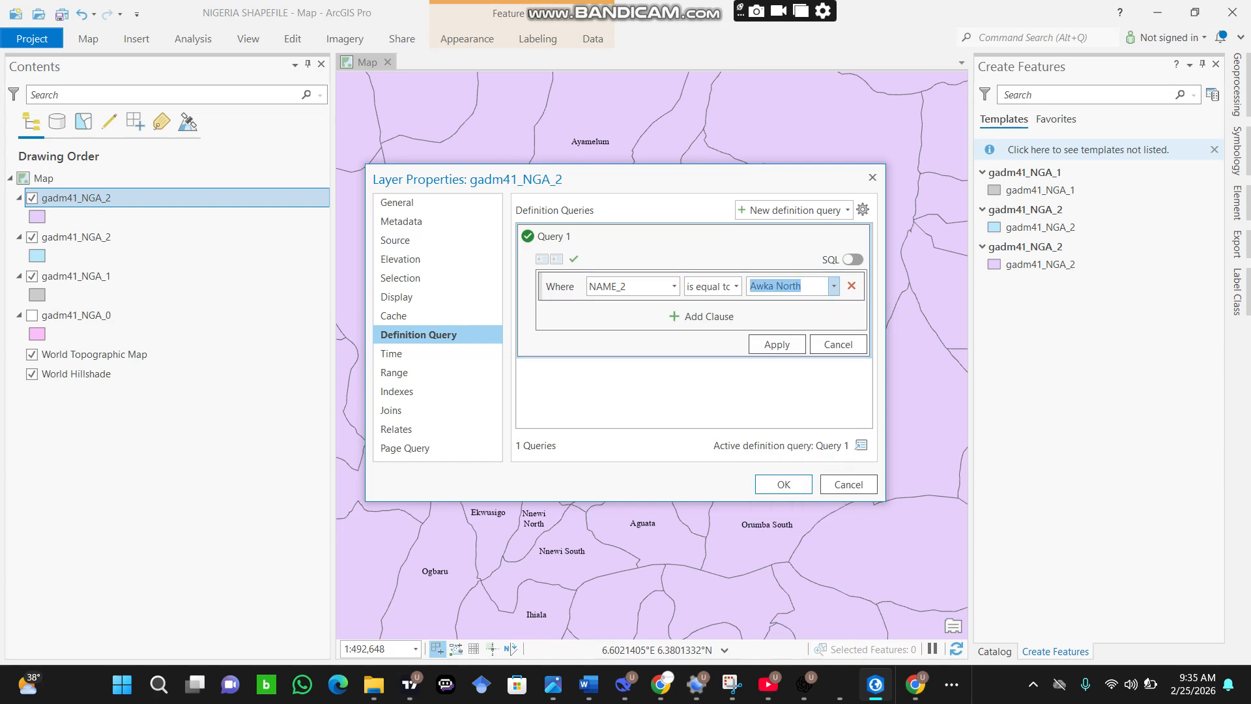
left_click(777, 344)
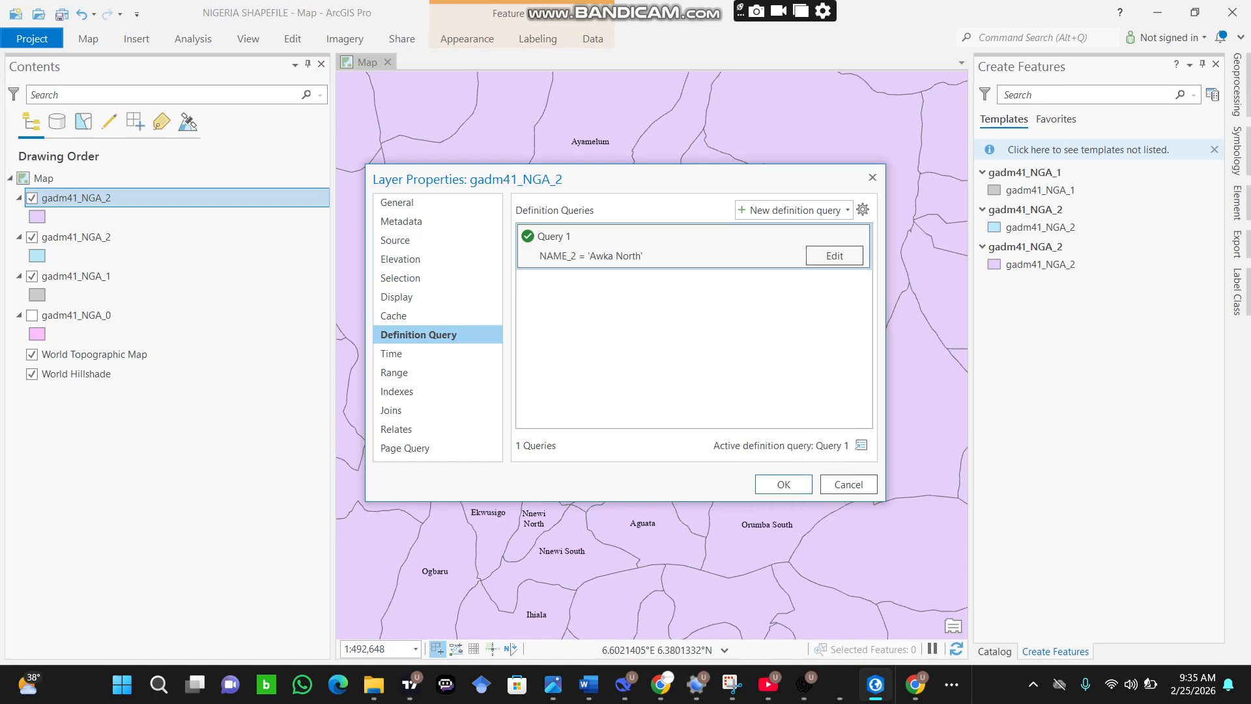
key("Return")
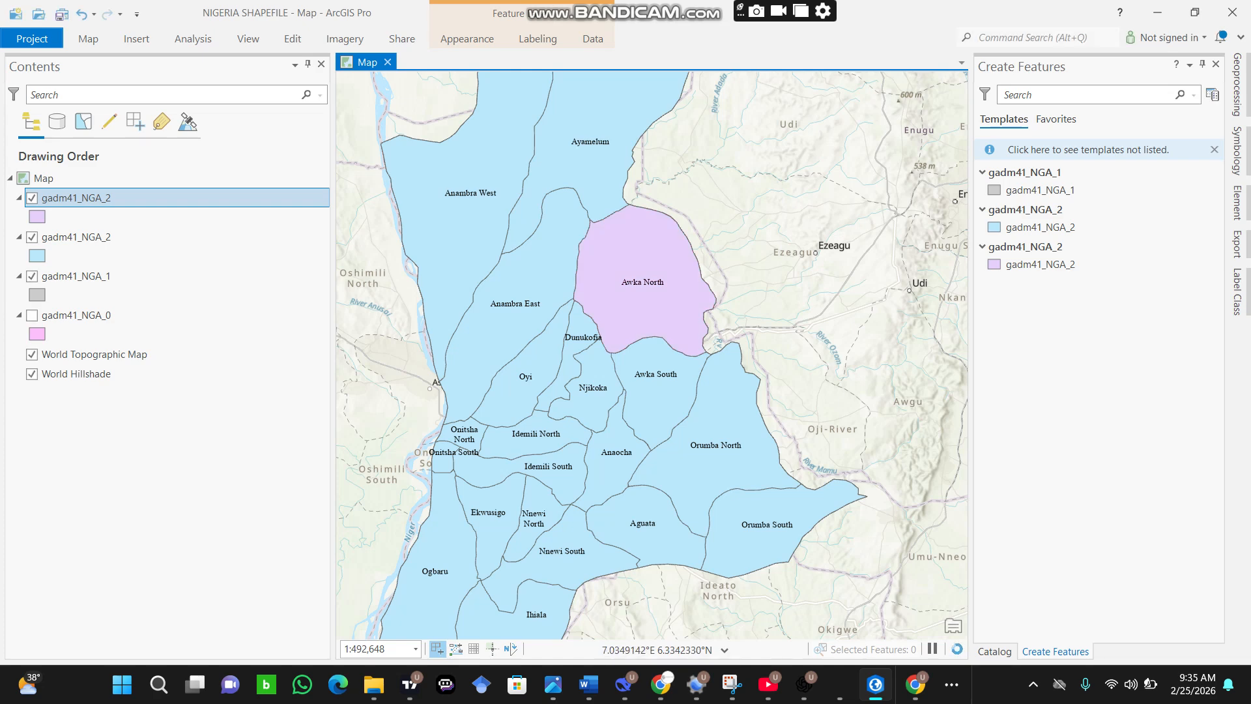
- Change the fill color of the Awka North gadm41_NGA_2 layer to light orange
scroll(687, 332, "down", 3)
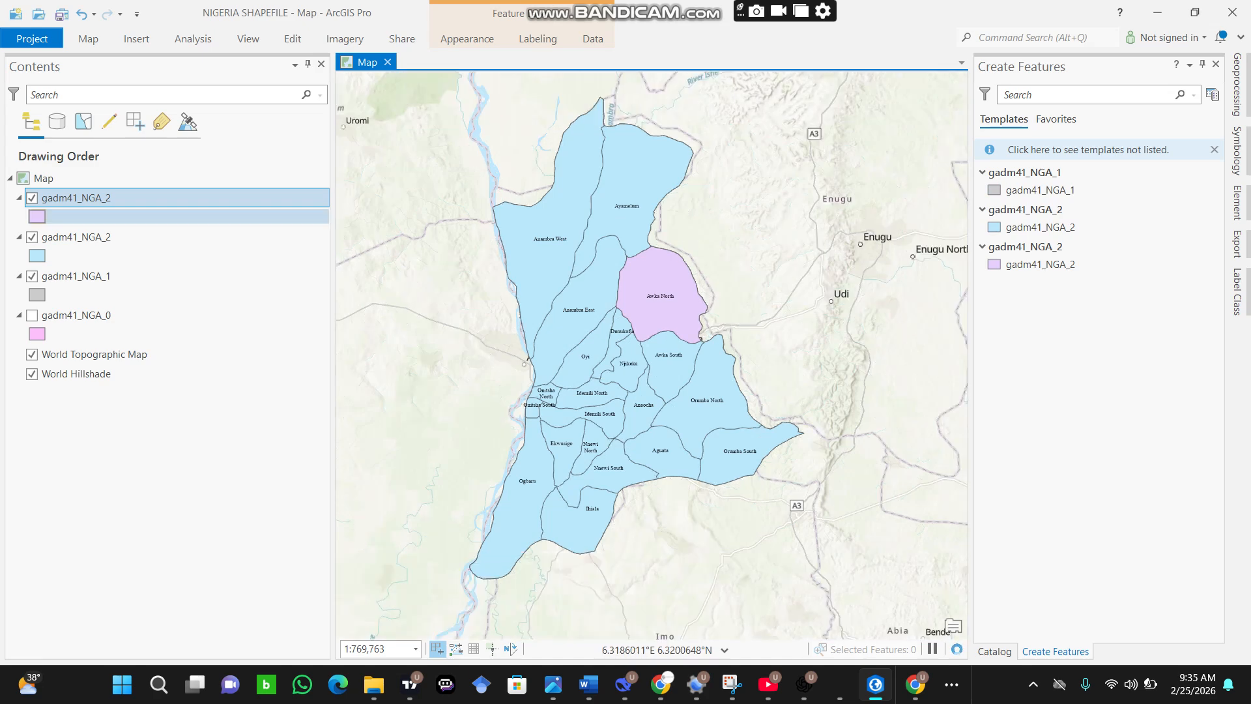
right_click(36, 216)
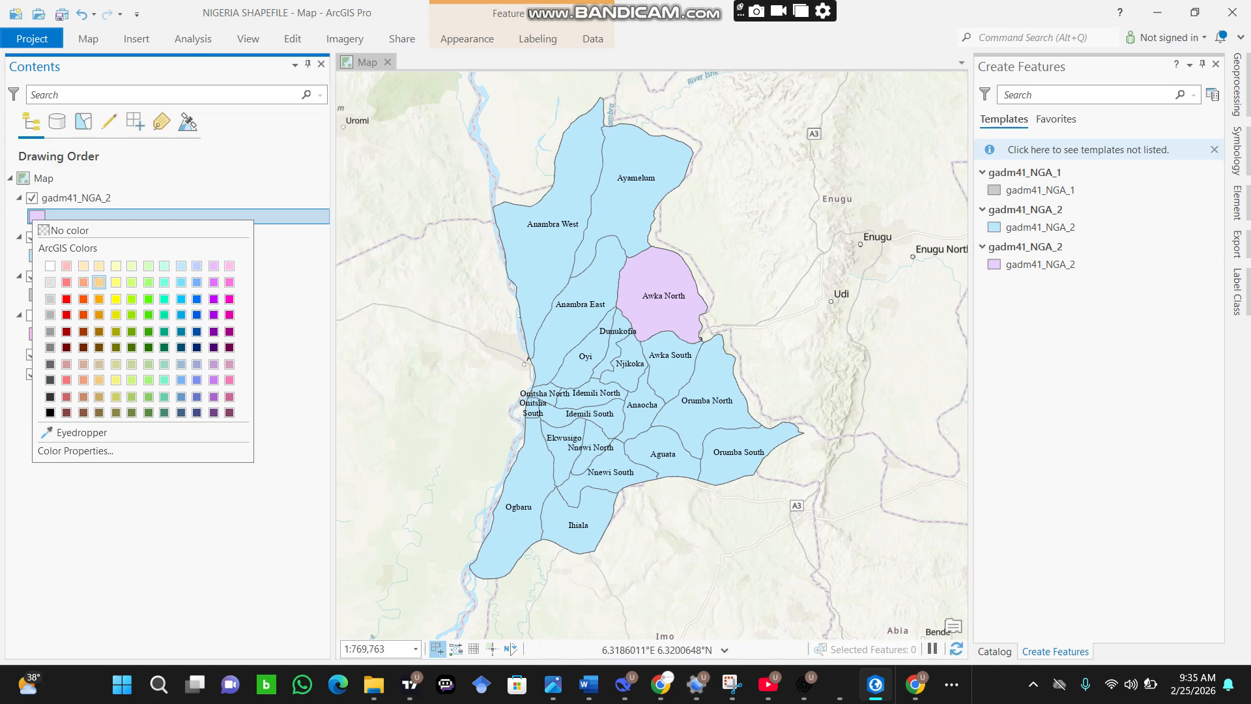
left_click(99, 281)
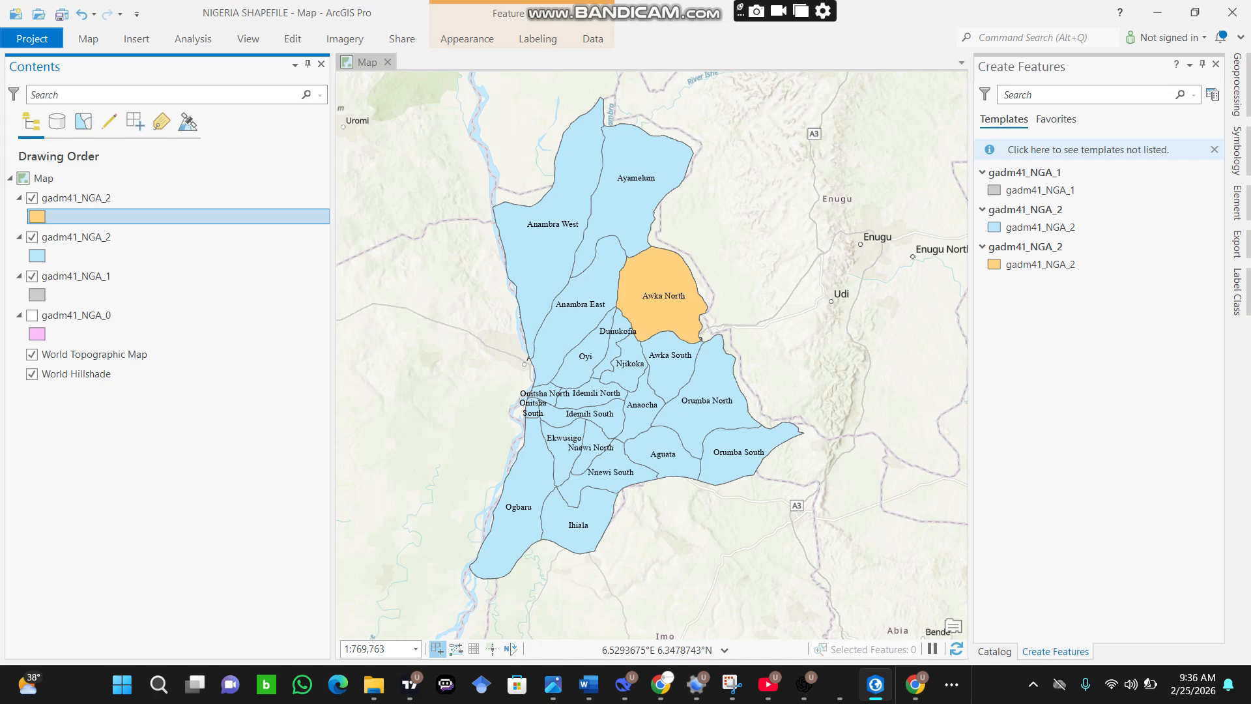
mouse_move(768, 684)
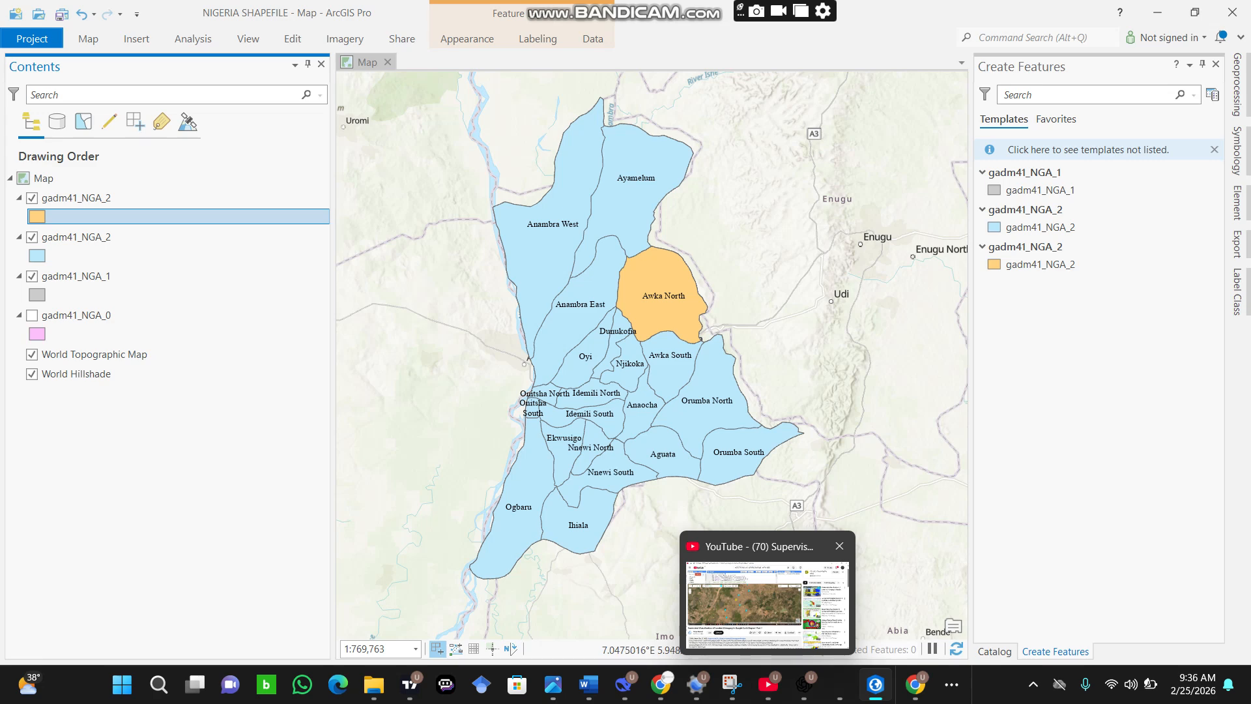